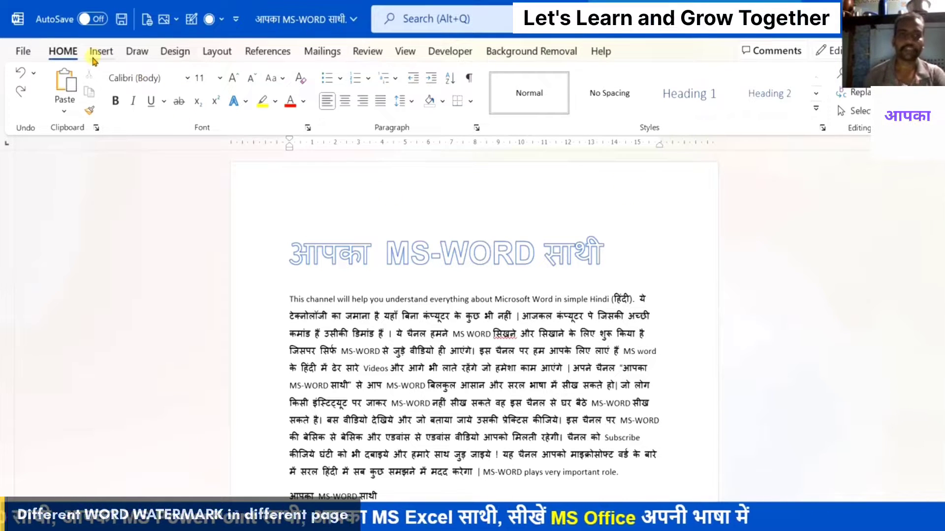
Look through the View, Design, Layout and Home ribbon tabs
{"action": "left_click", "coordinate": [405, 52]}
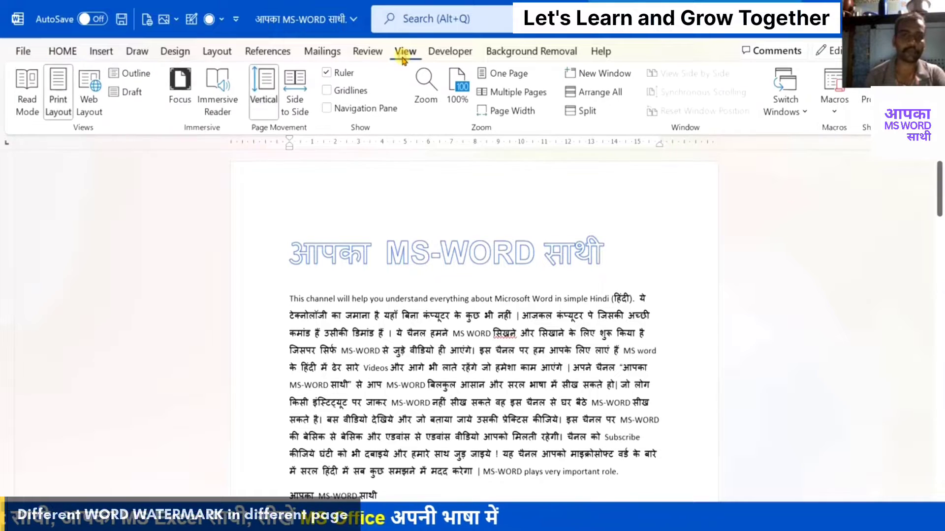
{"action": "left_click", "coordinate": [173, 52]}
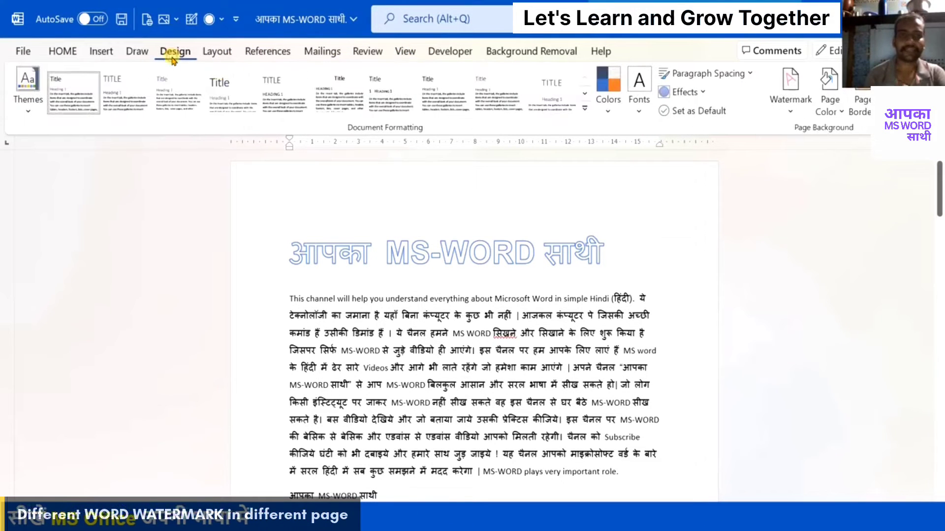
{"action": "left_click", "coordinate": [219, 55]}
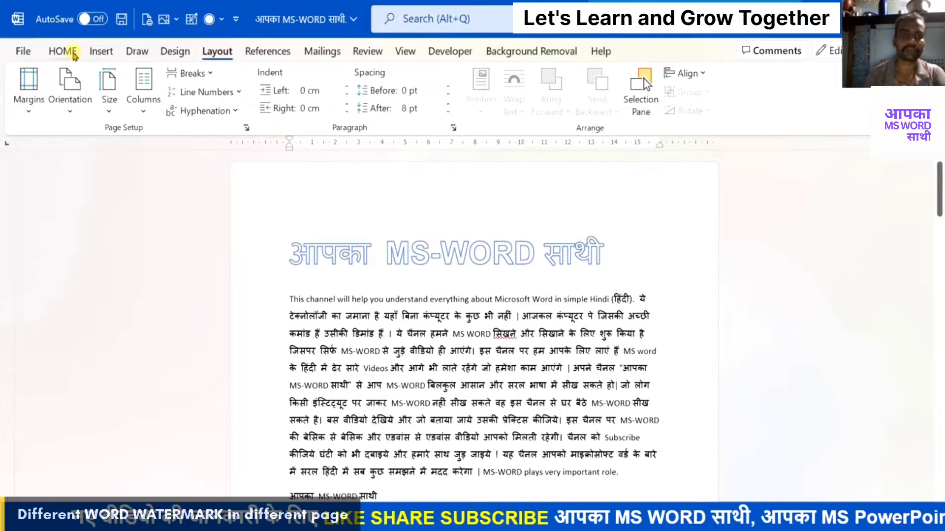
{"action": "left_click", "coordinate": [73, 52]}
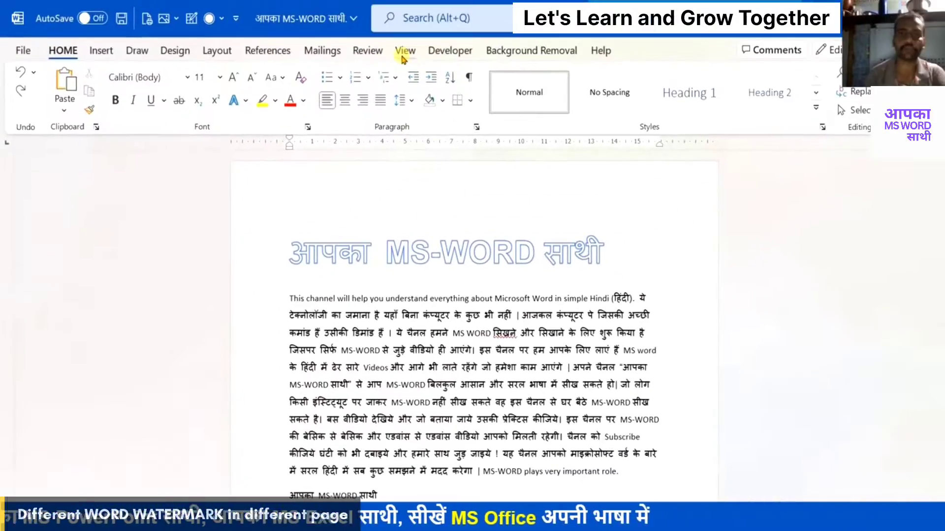
Show the pages side by side in Multiple Pages view, zoom in, and bring up the Watermark gallery
{"action": "left_click", "coordinate": [401, 52]}
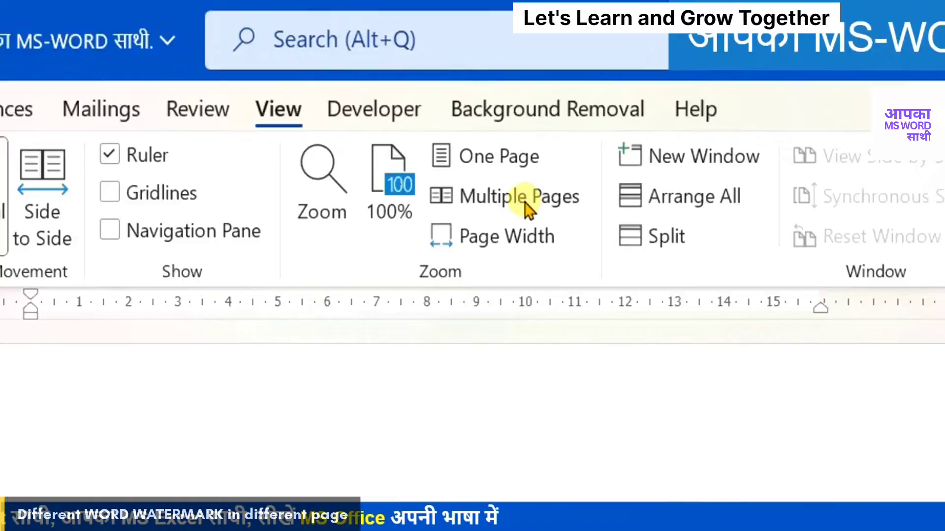
{"action": "left_click", "coordinate": [529, 209]}
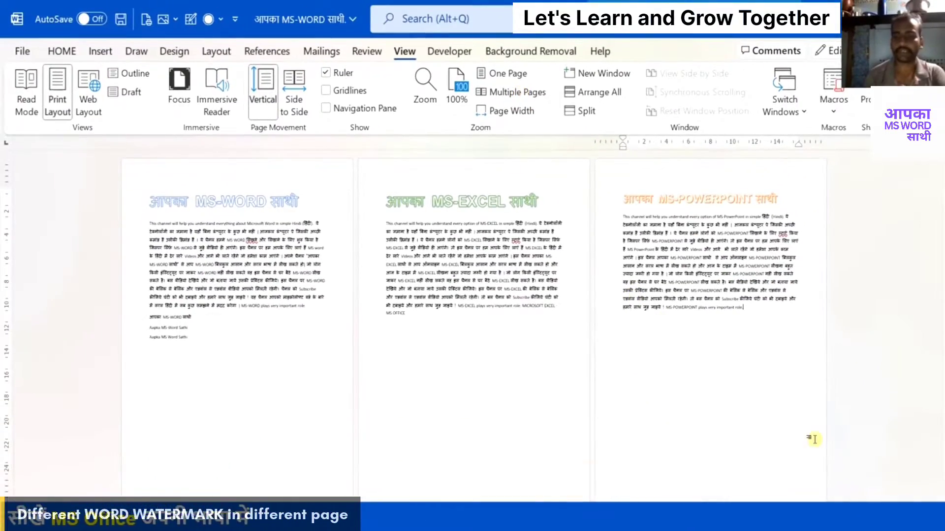
{"action": "scroll", "coordinate": [645, 307], "scroll_direction": "up", "scroll_amount": 3}
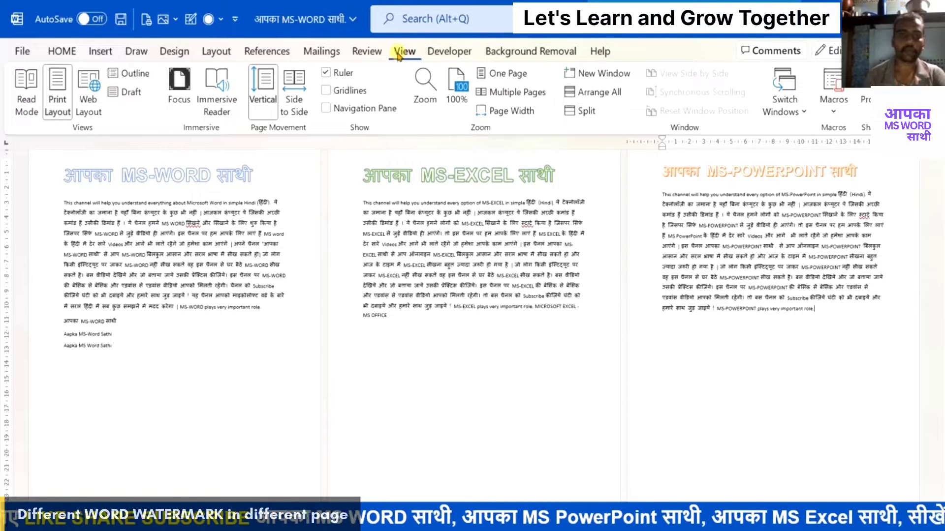
{"action": "left_click", "coordinate": [167, 51]}
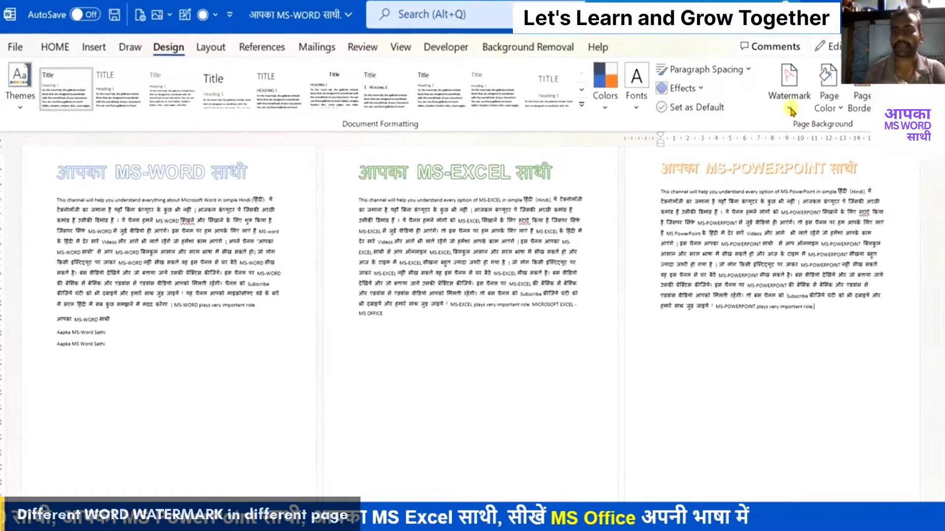
{"action": "left_click", "coordinate": [789, 105]}
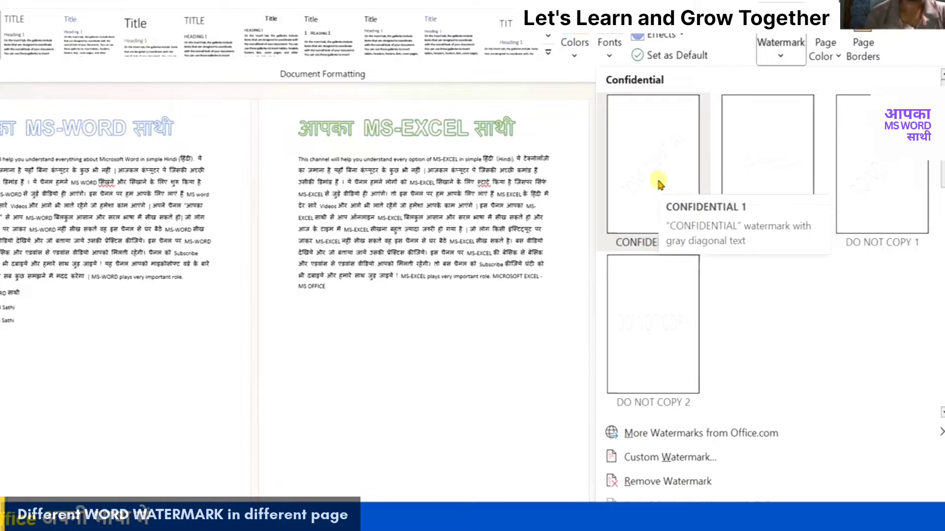
Select page 1's title heading and open the Custom Watermark dialog
{"action": "left_click", "coordinate": [215, 348]}
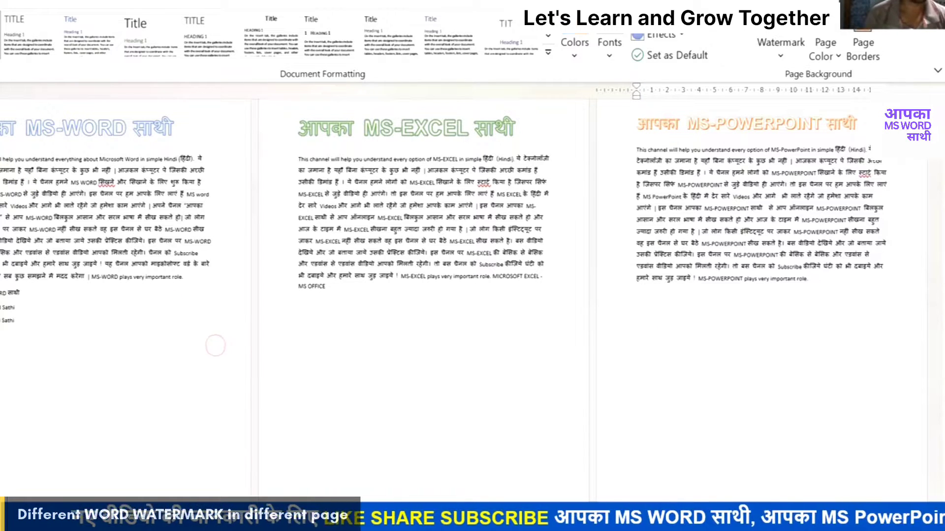
{"action": "left_click_drag", "start_coordinate": [3, 129], "coordinate": [172, 131]}
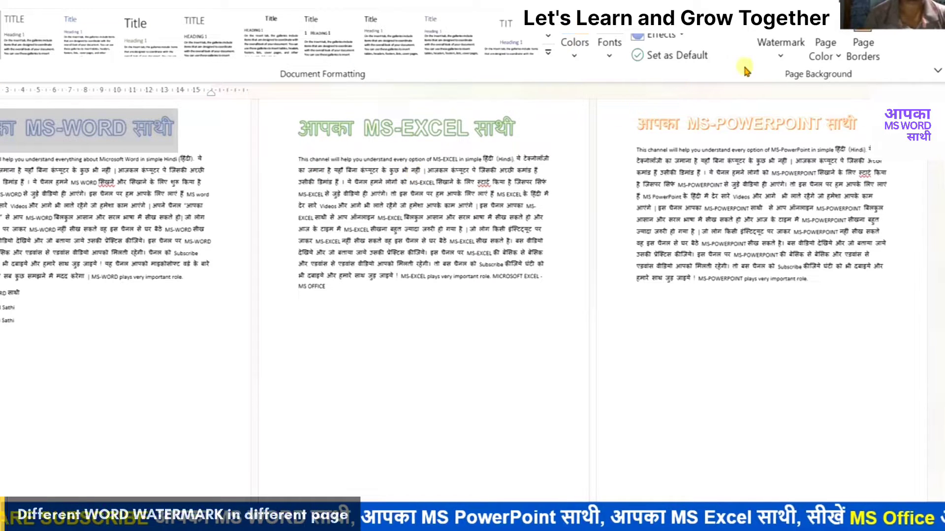
{"action": "left_click", "coordinate": [782, 53]}
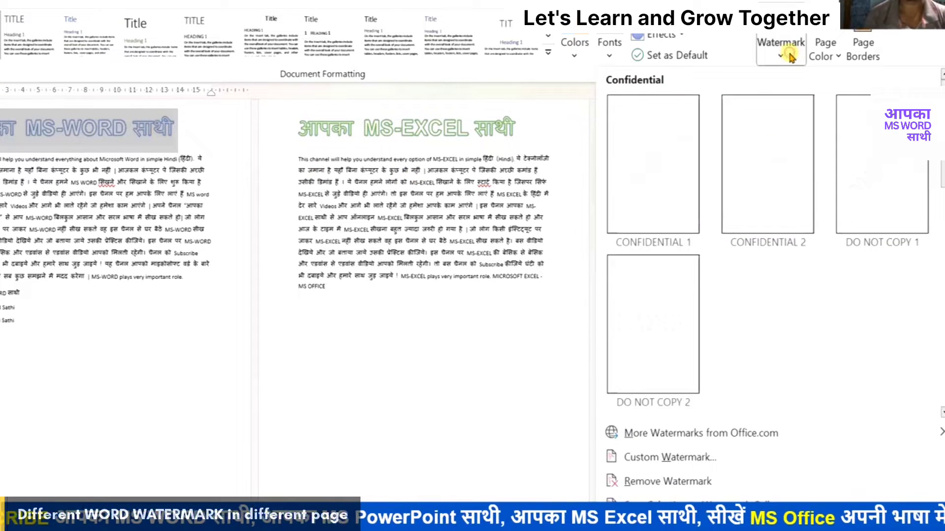
{"action": "left_click", "coordinate": [690, 457]}
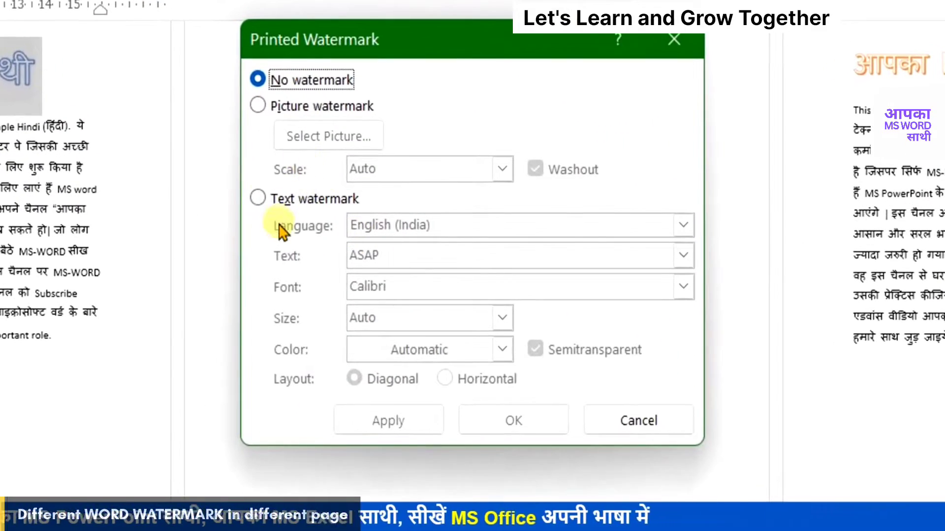
Apply a text watermark reading 'आपका MS-WORD साथी' in Calibri, size 40, blue
{"action": "left_click", "coordinate": [258, 198]}
{"action": "left_click", "coordinate": [446, 251]}
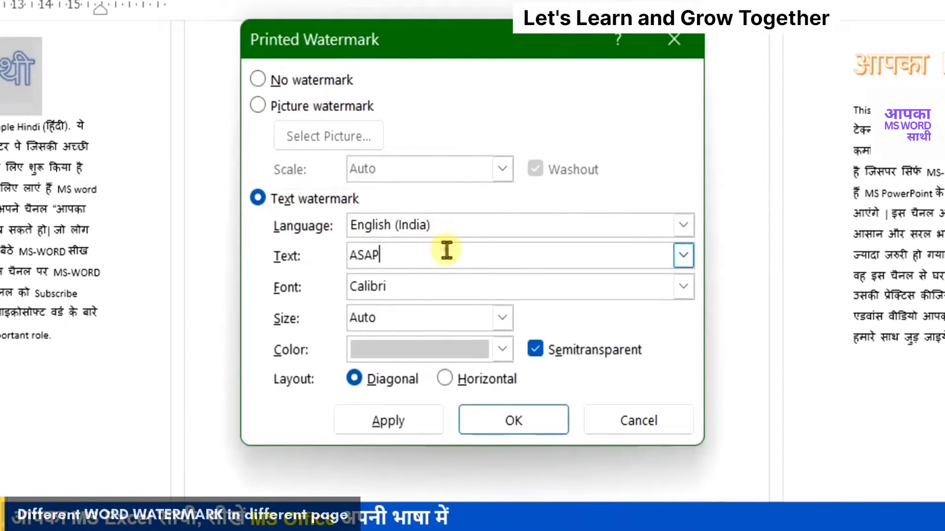
{"action": "left_click_drag", "start_coordinate": [446, 250], "coordinate": [346, 257]}
{"action": "type", "text": "आपका MS-WORD साथी"}
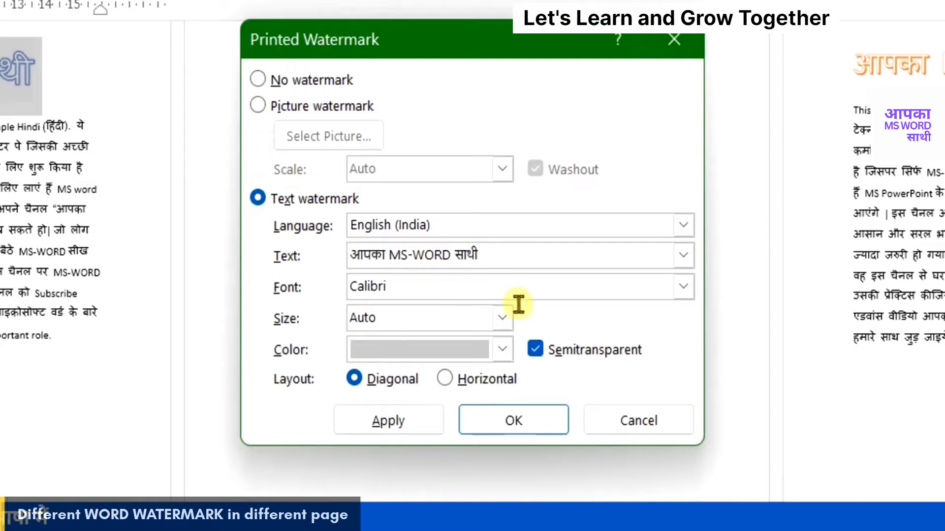
{"action": "left_click", "coordinate": [684, 287]}
{"action": "left_click", "coordinate": [682, 287]}
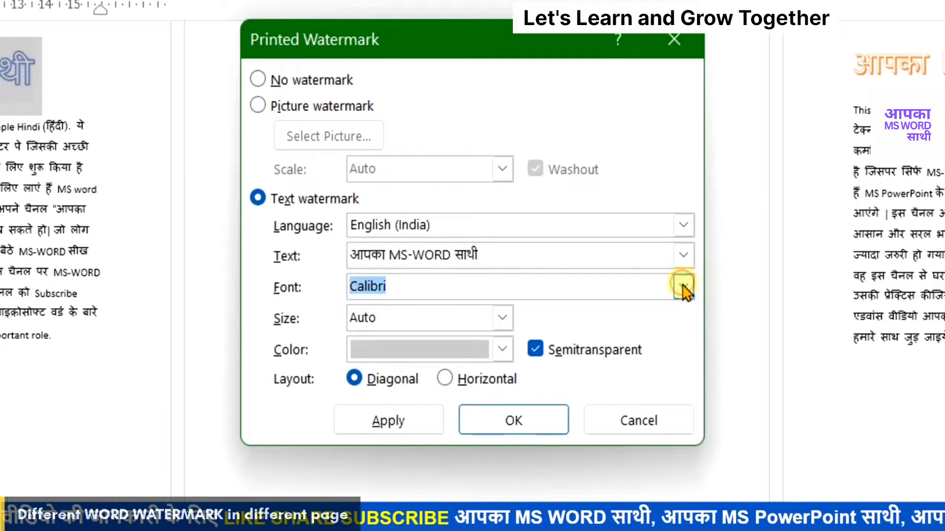
{"action": "left_click", "coordinate": [502, 318]}
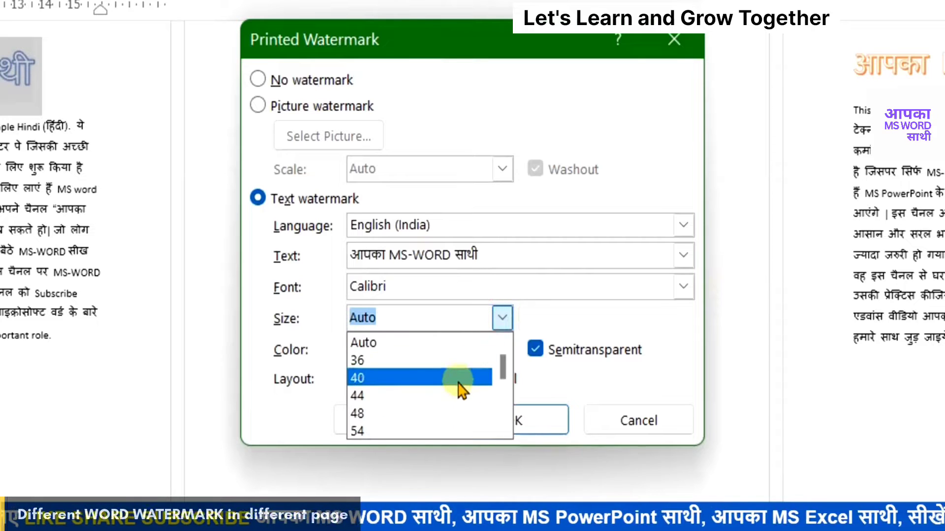
{"action": "left_click", "coordinate": [393, 379]}
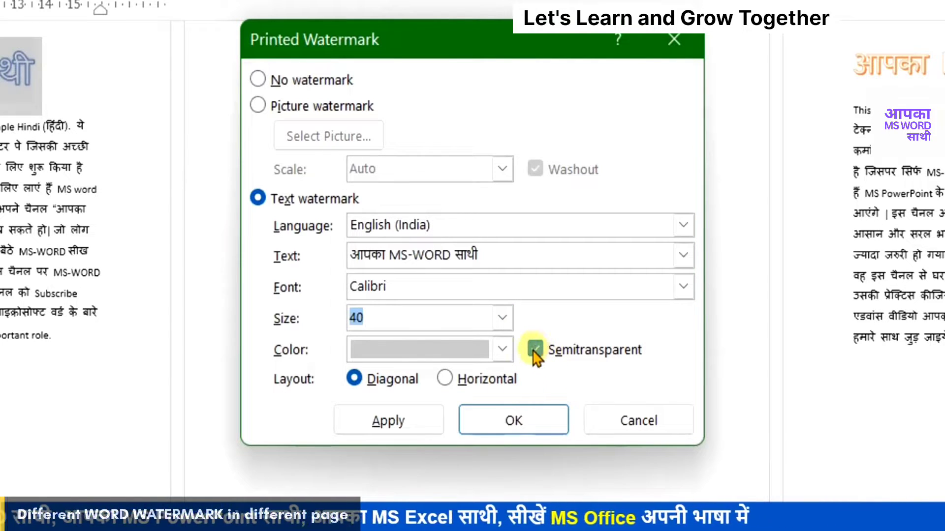
{"action": "left_click", "coordinate": [502, 351]}
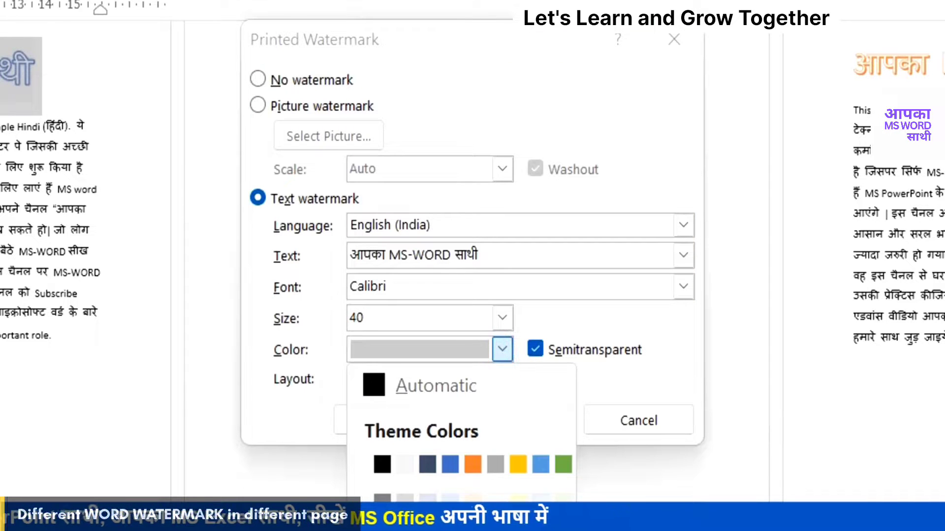
{"action": "left_click", "coordinate": [450, 465]}
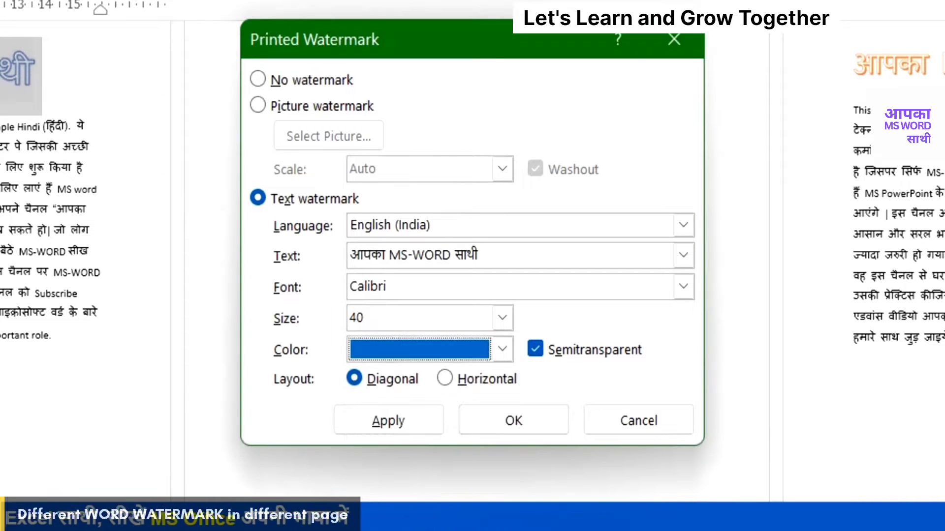
{"action": "left_click", "coordinate": [387, 430]}
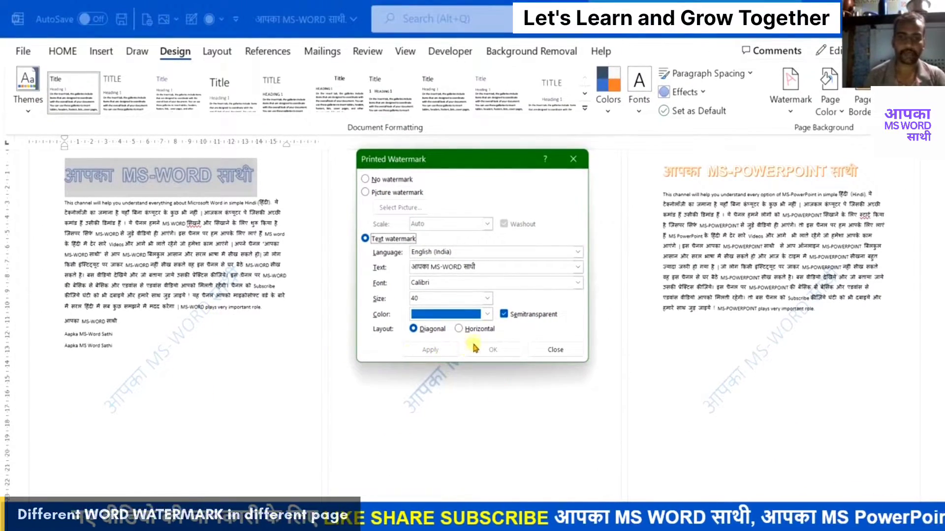
Make the watermark solid instead of semitransparent and enlarge it to size 48
{"action": "left_click", "coordinate": [503, 314]}
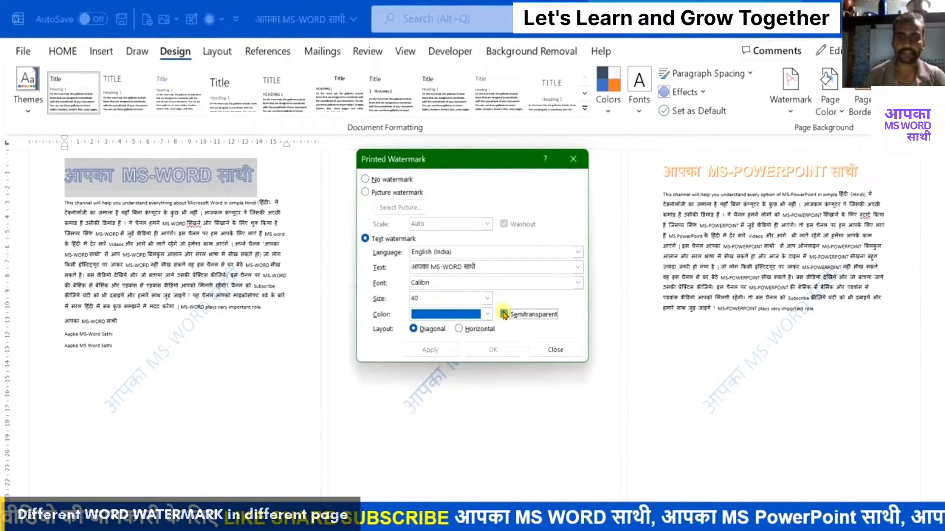
{"action": "left_click", "coordinate": [430, 349]}
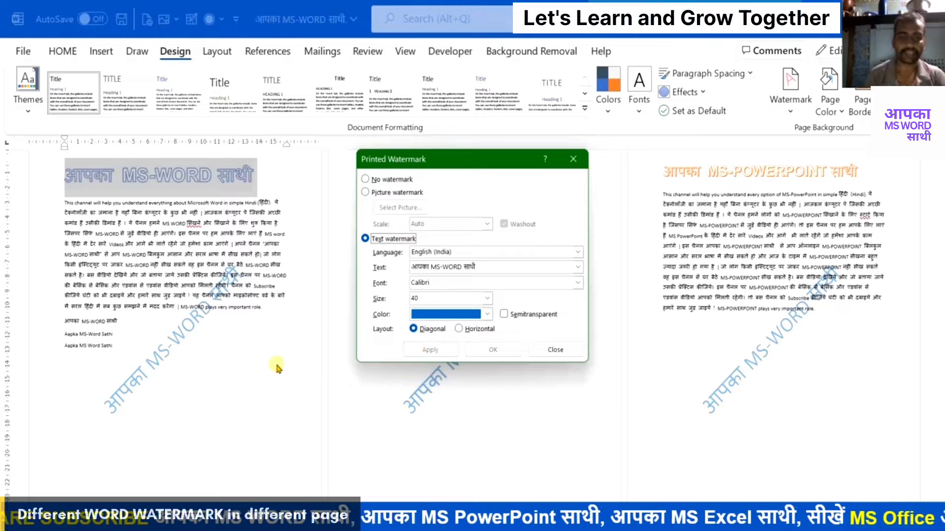
{"action": "left_click", "coordinate": [487, 299]}
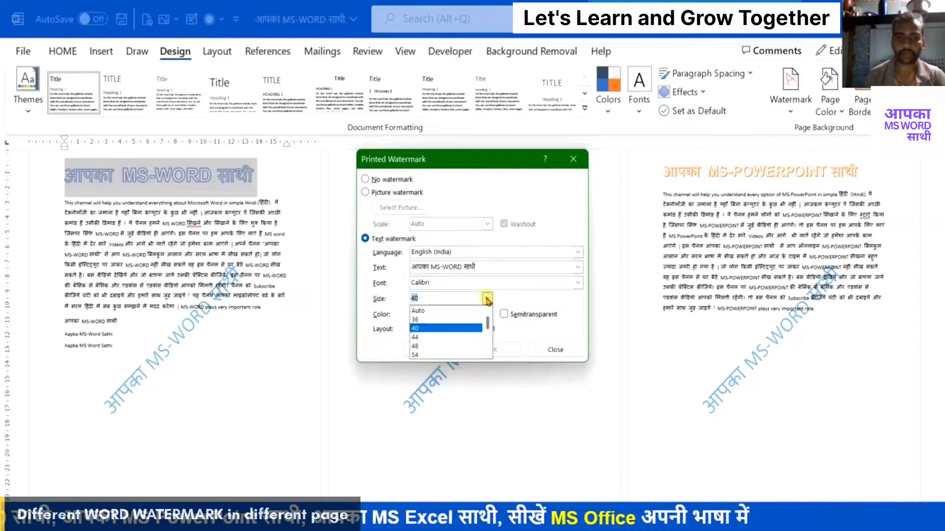
{"action": "left_click", "coordinate": [434, 347]}
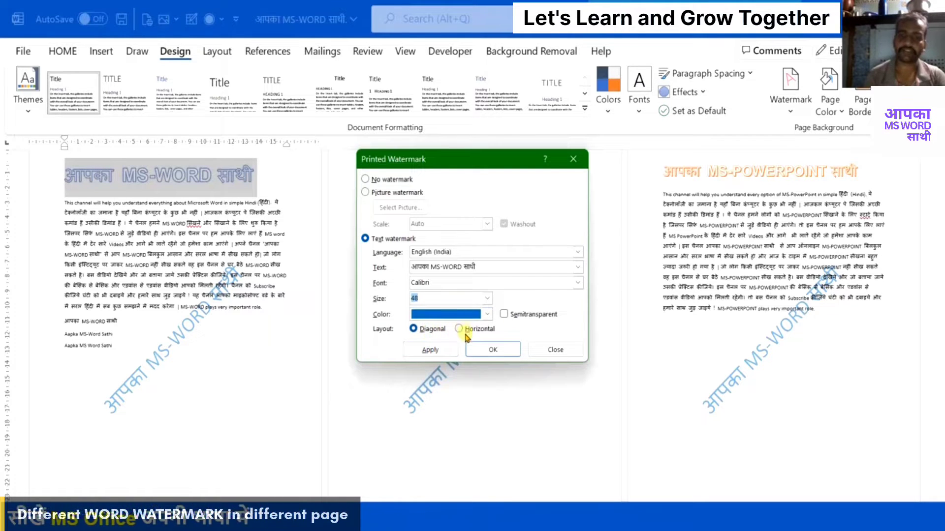
{"action": "left_click", "coordinate": [430, 351]}
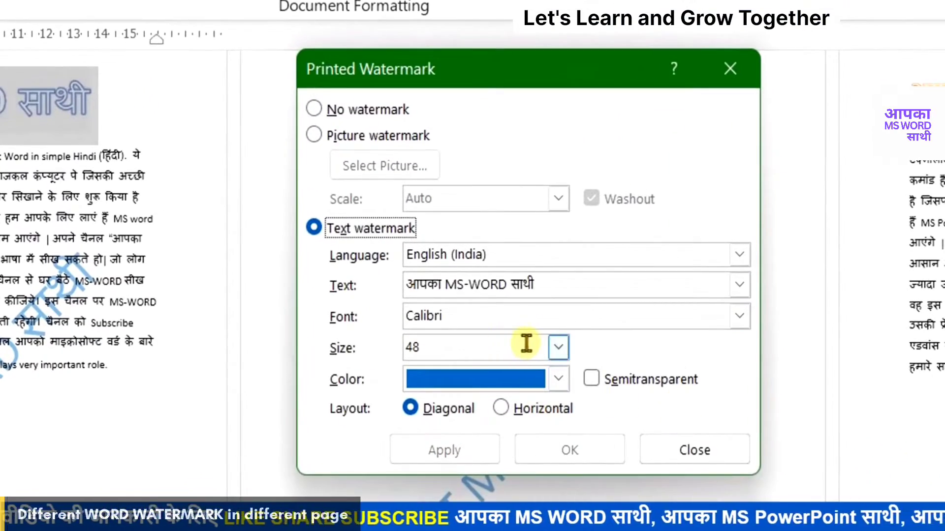
Try Calisto MT and Cambria Math, settle on Calibri for the watermark font, and close the dialog
{"action": "left_click", "coordinate": [739, 316]}
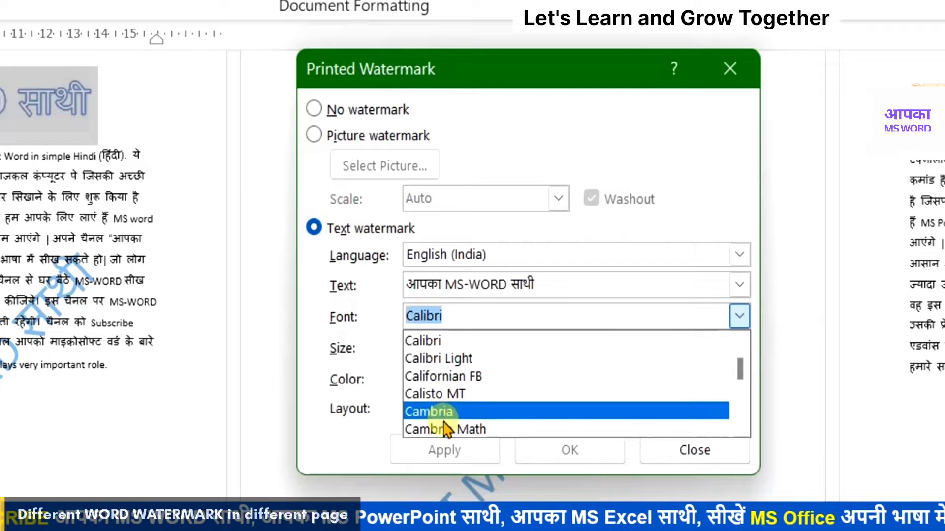
{"action": "left_click", "coordinate": [434, 393]}
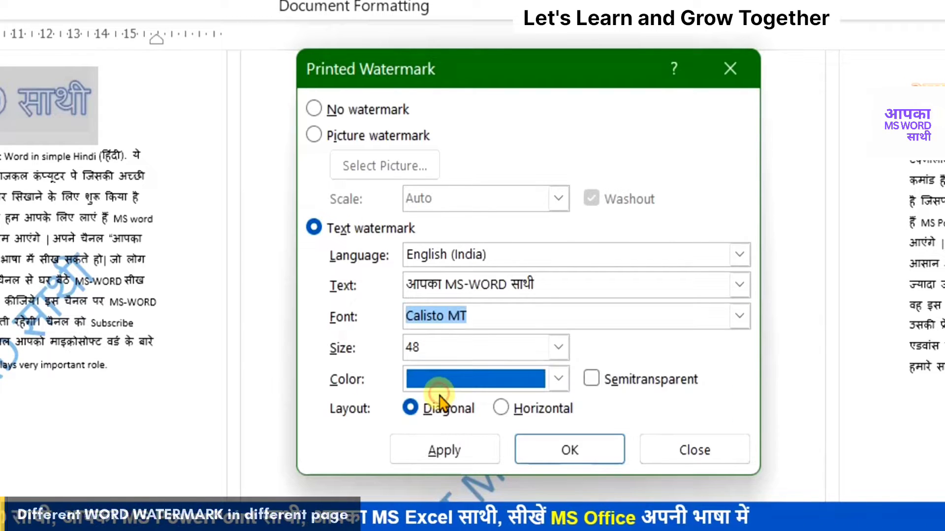
{"action": "left_click", "coordinate": [428, 460]}
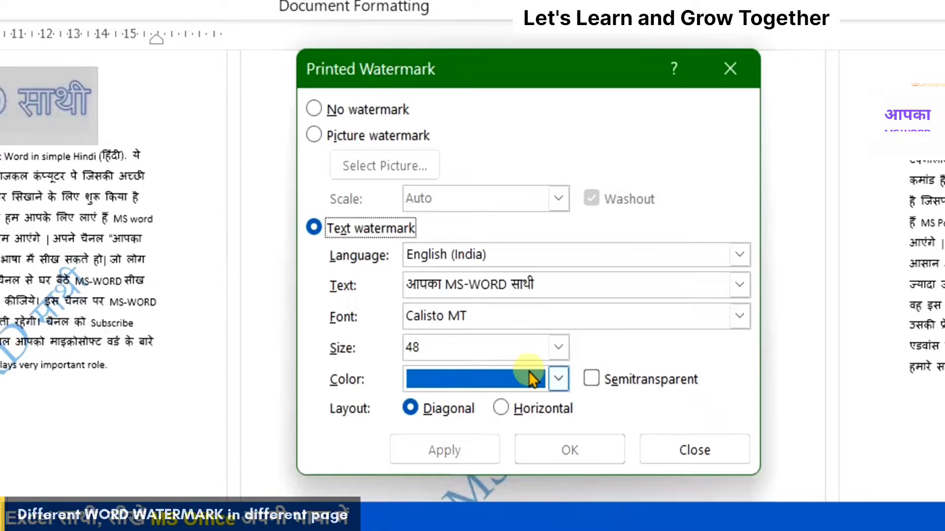
{"action": "left_click", "coordinate": [737, 324]}
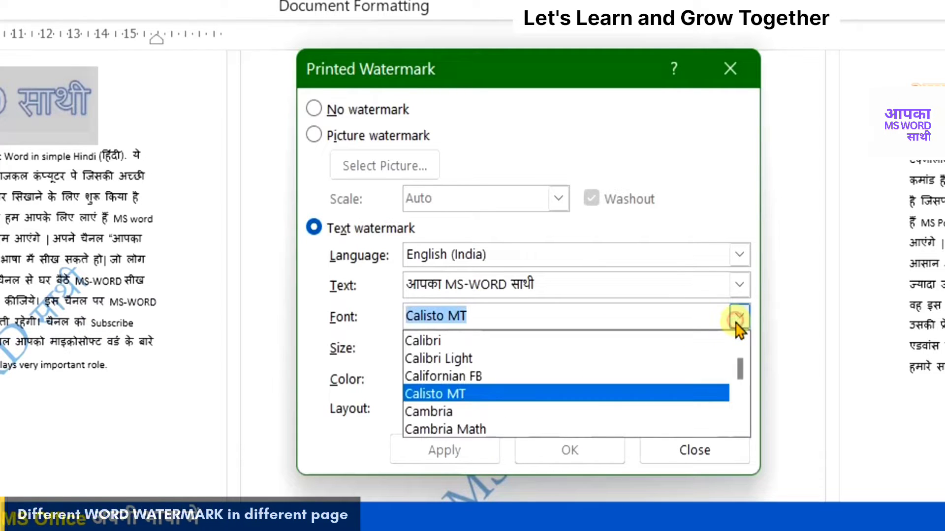
{"action": "left_click", "coordinate": [507, 430]}
{"action": "left_click", "coordinate": [452, 449]}
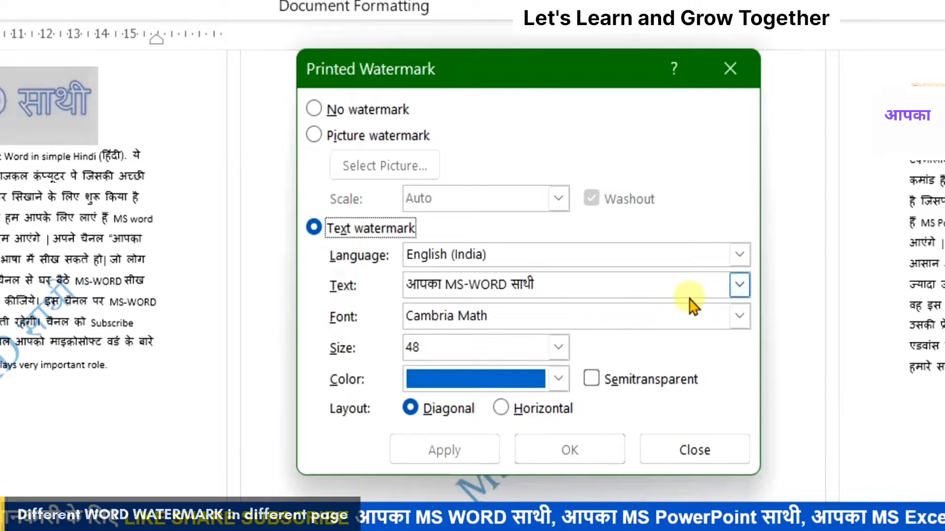
{"action": "left_click", "coordinate": [739, 316]}
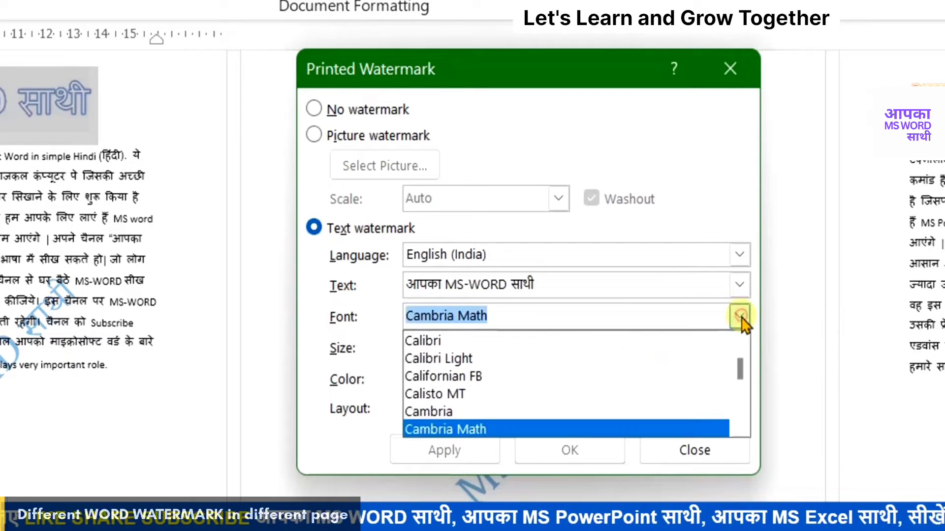
{"action": "left_click", "coordinate": [529, 341]}
{"action": "left_click", "coordinate": [459, 450]}
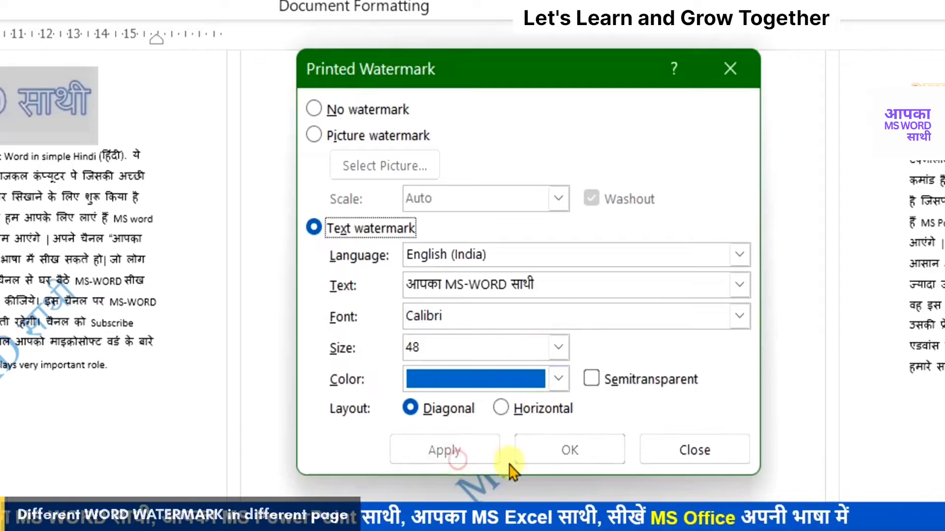
{"action": "left_click", "coordinate": [691, 450]}
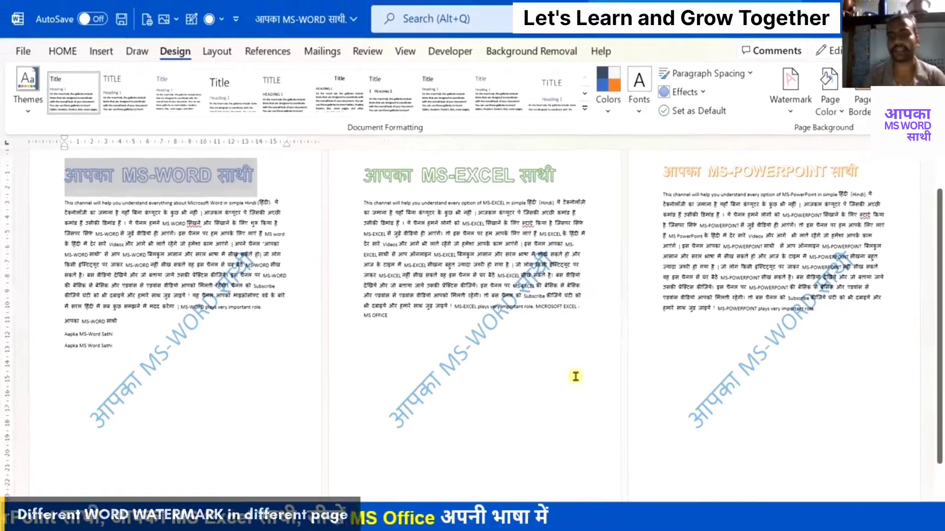
{"action": "left_click", "coordinate": [576, 376]}
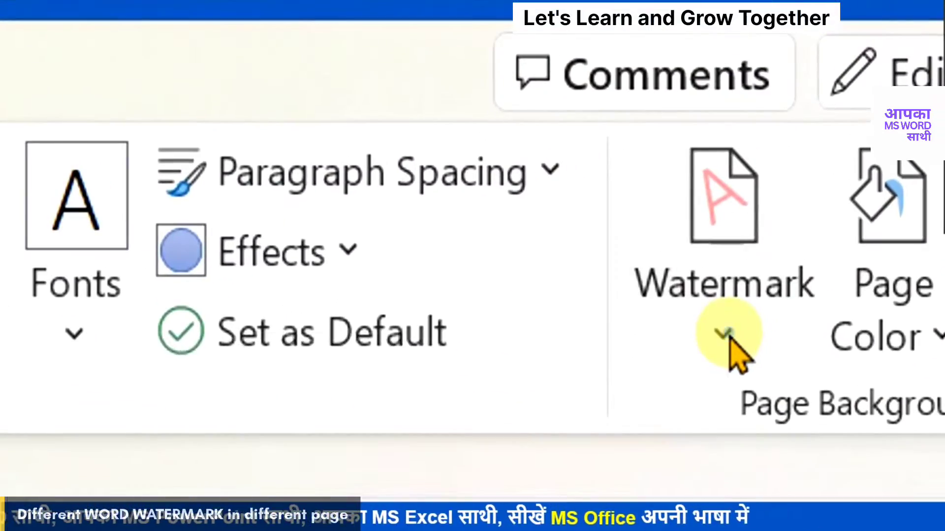
Add the Watermark command to the Quick Access Toolbar, then switch to the Layout options
{"action": "right_click", "coordinate": [775, 224]}
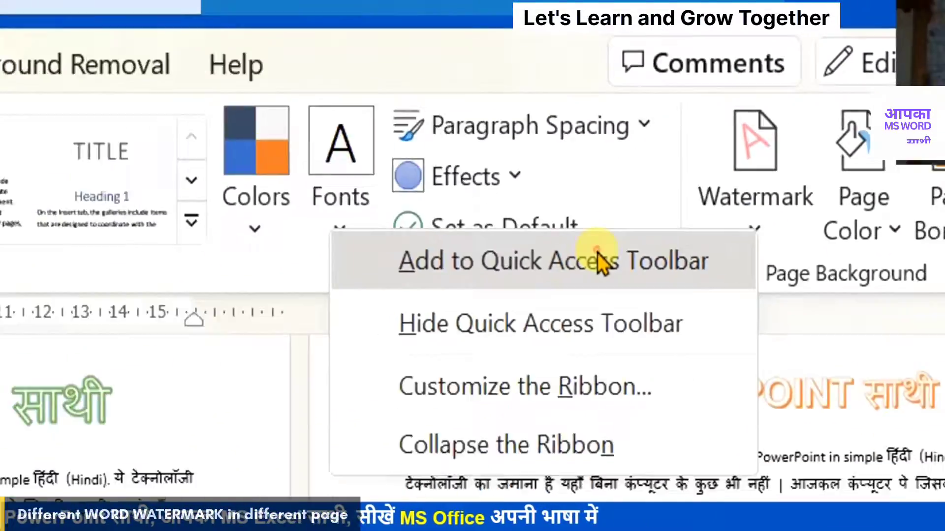
{"action": "left_click", "coordinate": [599, 261]}
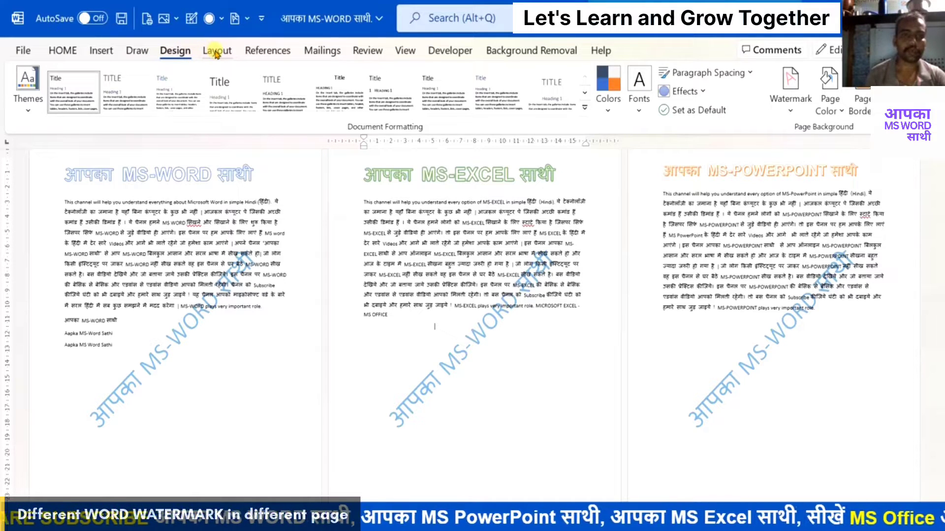
{"action": "left_click", "coordinate": [216, 51]}
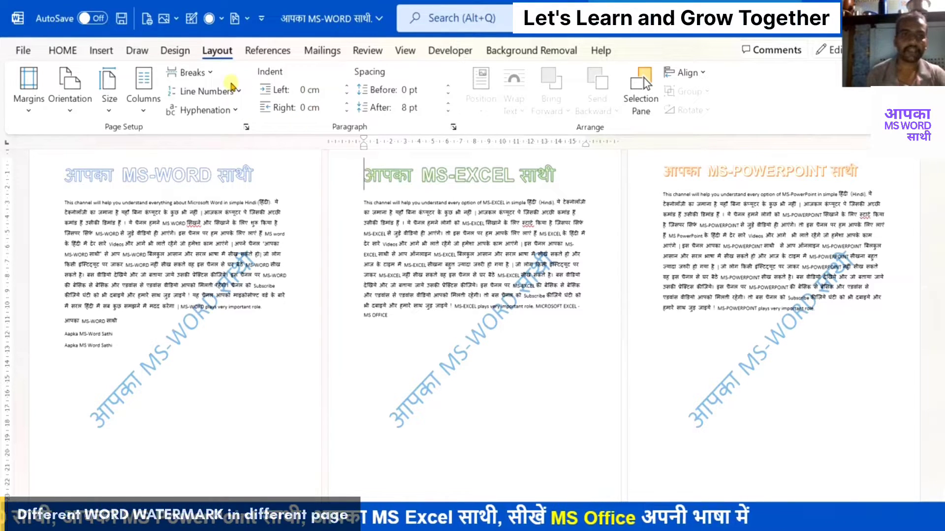
Insert continuous section breaks before the EXCEL and POWERPOINT pages, then hide formatting marks
{"action": "left_click", "coordinate": [209, 74]}
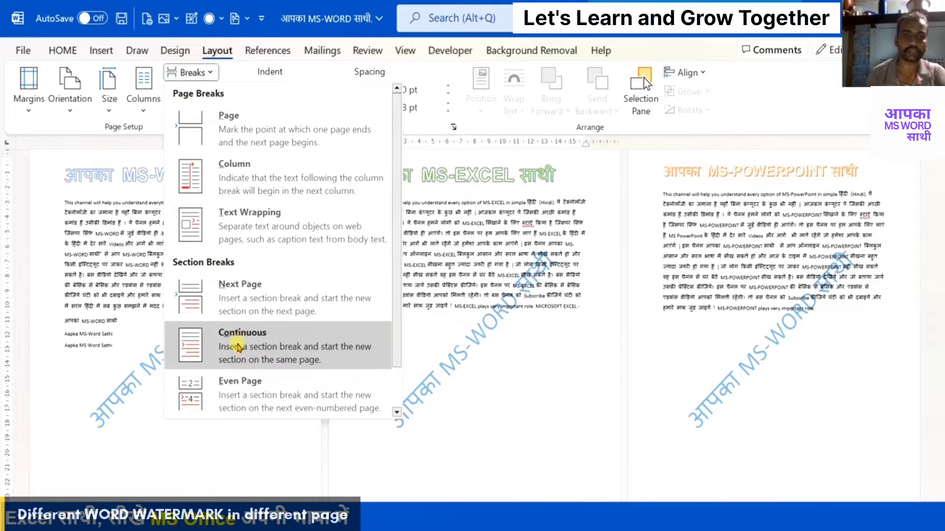
{"action": "left_click", "coordinate": [237, 346]}
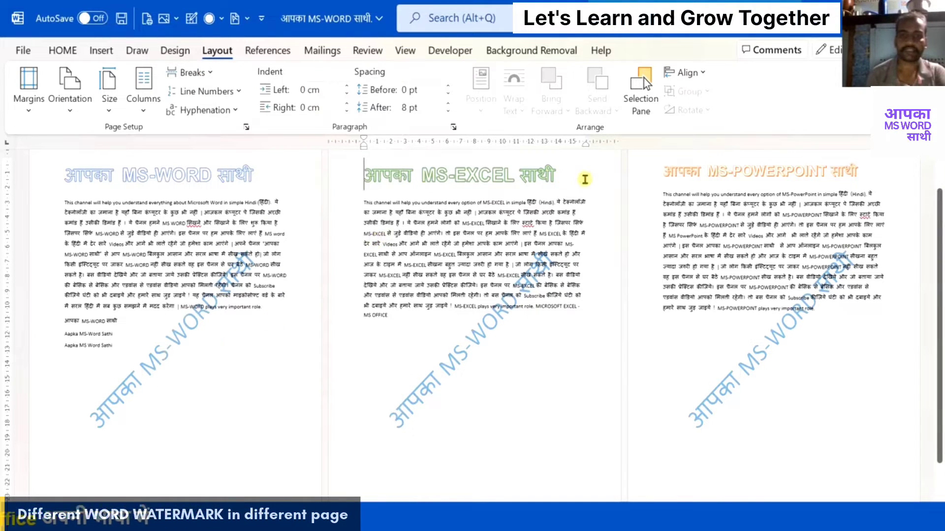
{"action": "left_click", "coordinate": [664, 170]}
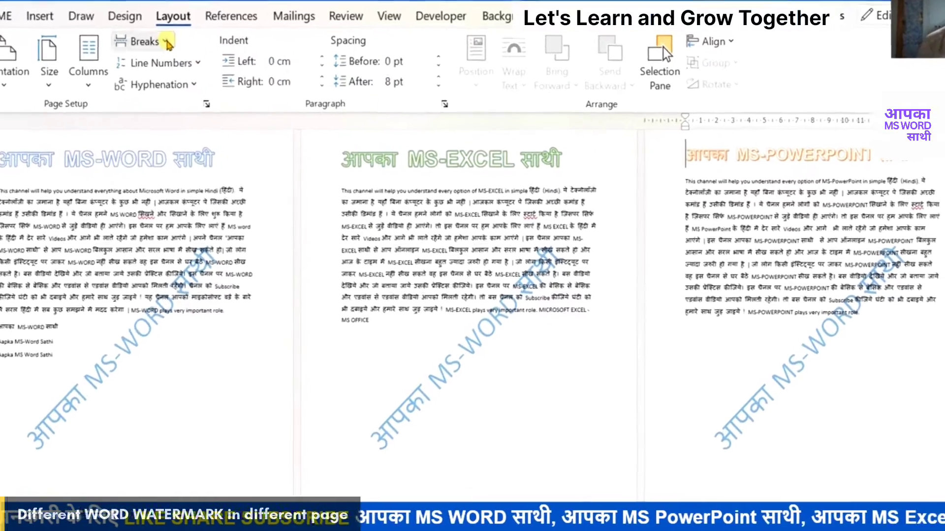
{"action": "left_click", "coordinate": [207, 71]}
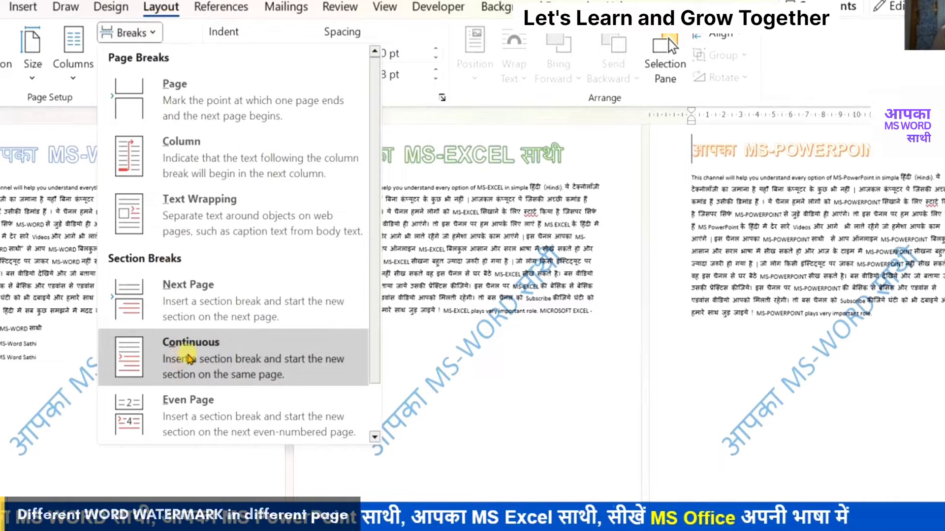
{"action": "left_click", "coordinate": [187, 357]}
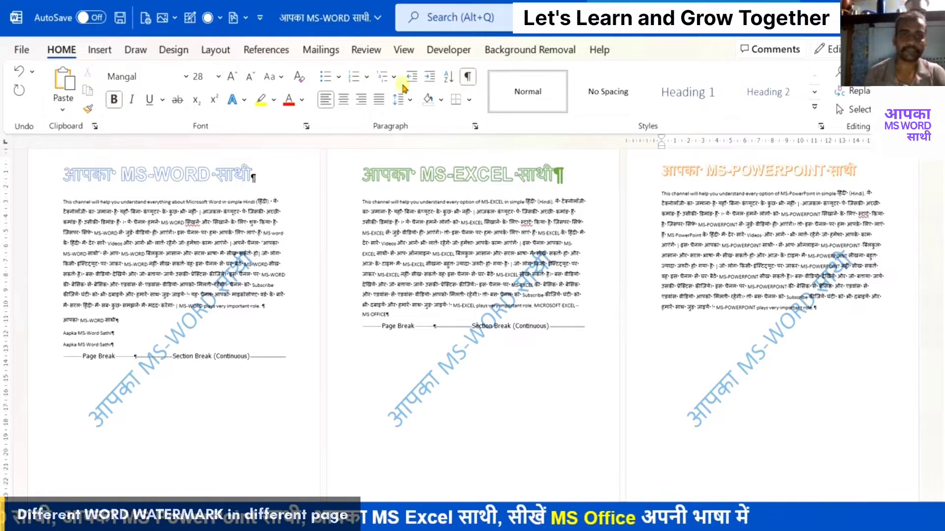
{"action": "left_click", "coordinate": [468, 77]}
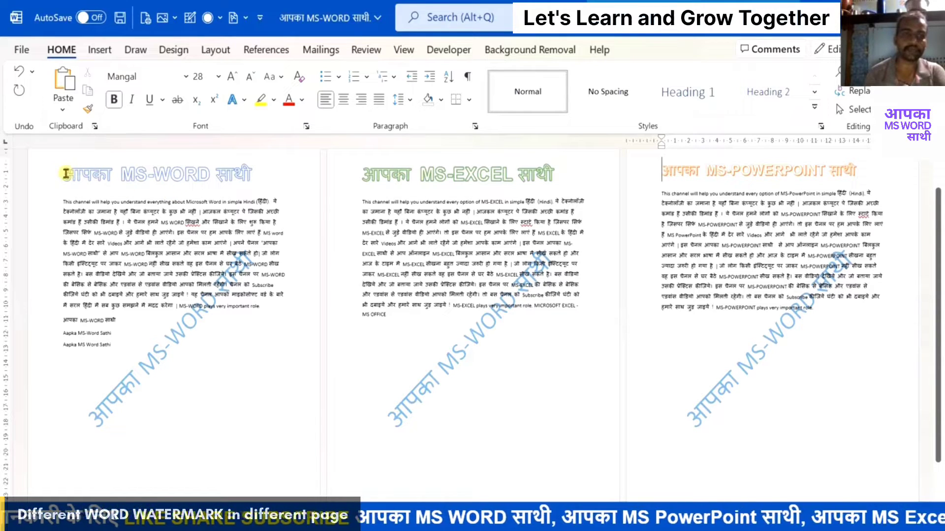
Open header editing from the top of page 1 and move into the Section 2 header
{"action": "double_click", "coordinate": [57, 156]}
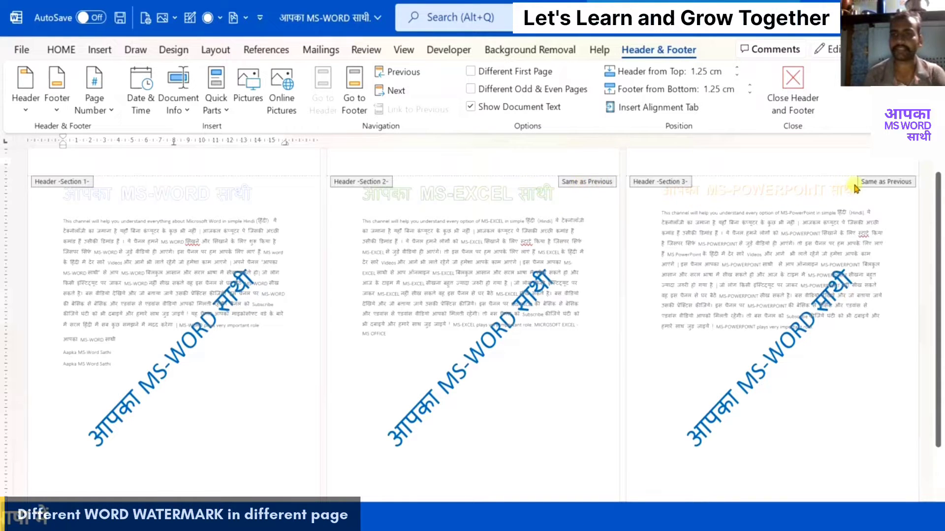
{"action": "left_click", "coordinate": [590, 184]}
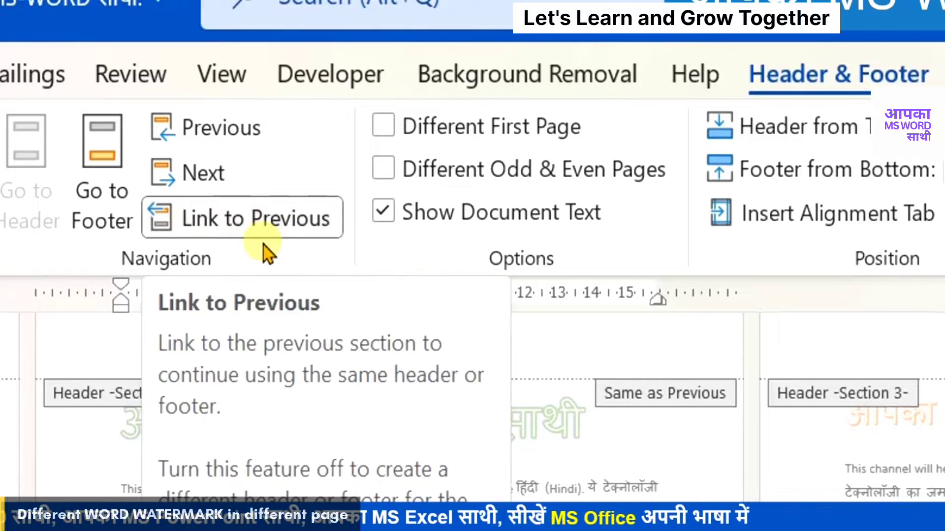
Turn off Link to Previous for both the Section 2 and Section 3 headers
{"action": "left_click", "coordinate": [181, 229]}
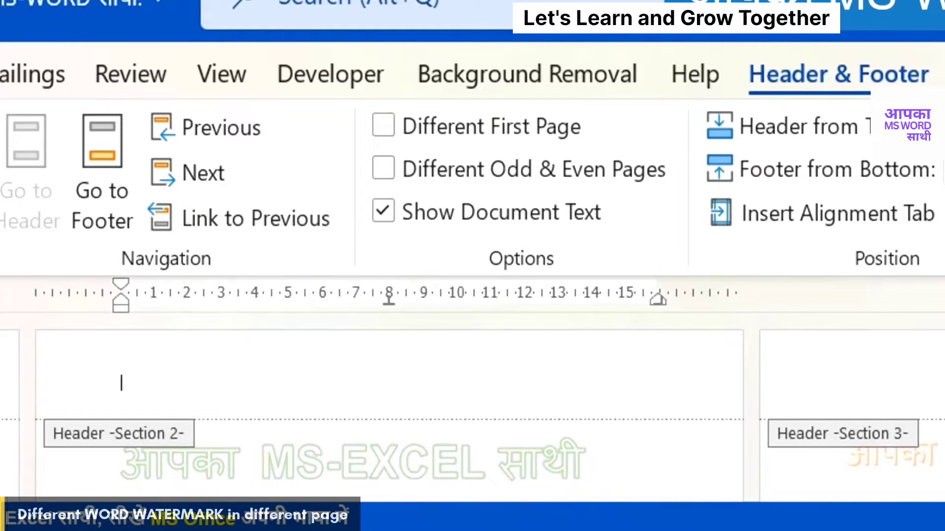
{"action": "left_click", "coordinate": [846, 383]}
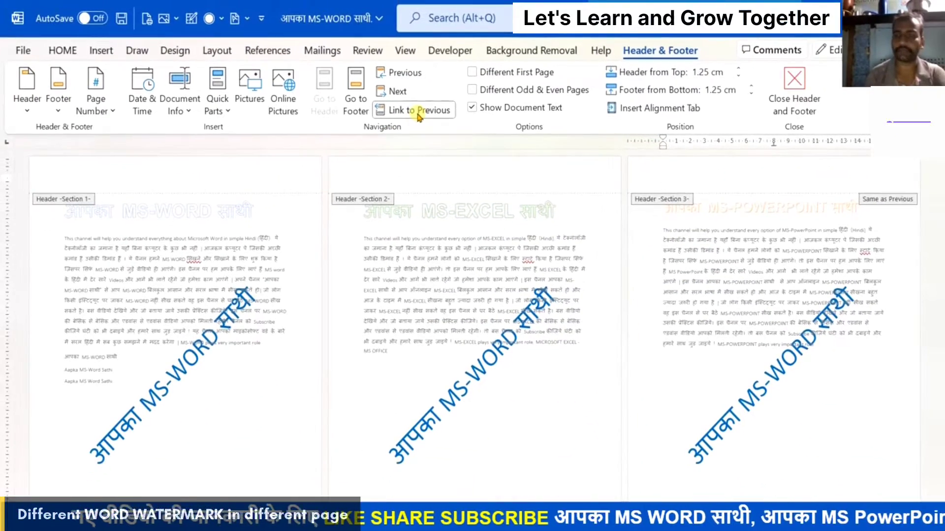
{"action": "left_click", "coordinate": [418, 112]}
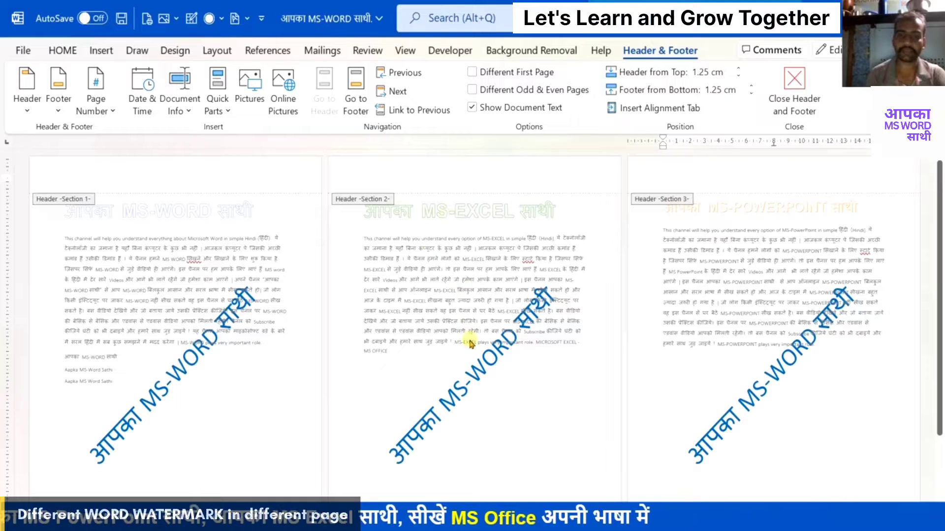
{"action": "left_click", "coordinate": [477, 370]}
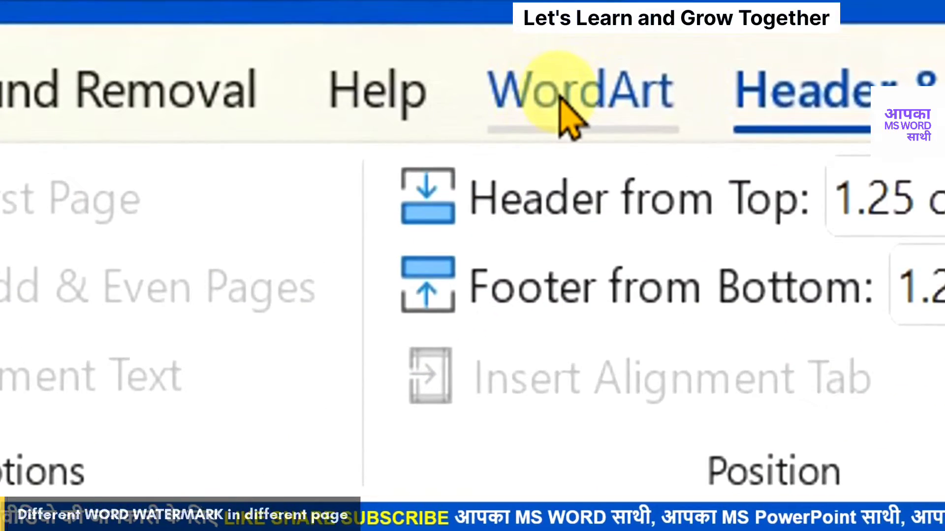
Edit the page 2 WordArt watermark text, replacing WORD with EXCEL
{"action": "left_click", "coordinate": [566, 112]}
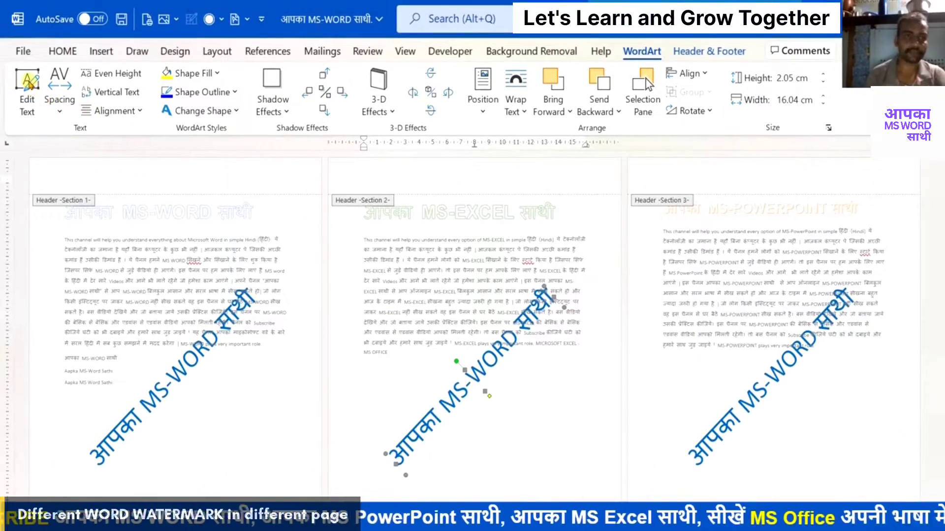
{"action": "left_click", "coordinate": [27, 93]}
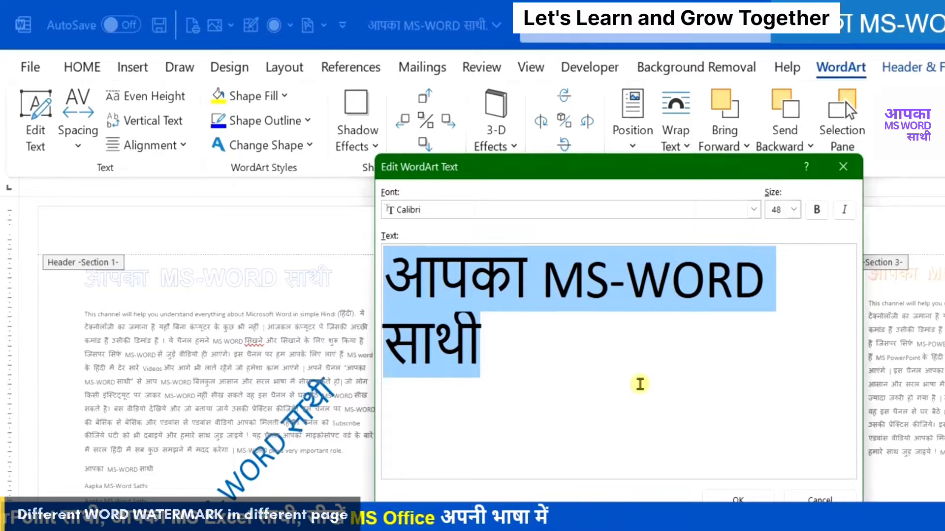
{"action": "left_click", "coordinate": [642, 293]}
{"action": "key", "text": "shift+Right"}
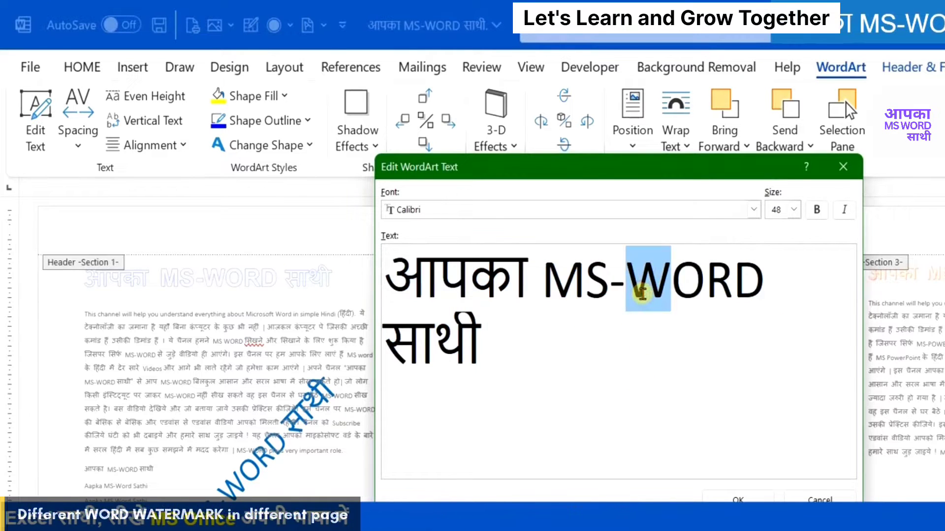
{"action": "key", "text": "shift+Right"}
{"action": "key", "text": "shift+Right"}
{"action": "key", "text": "shift+Right"}
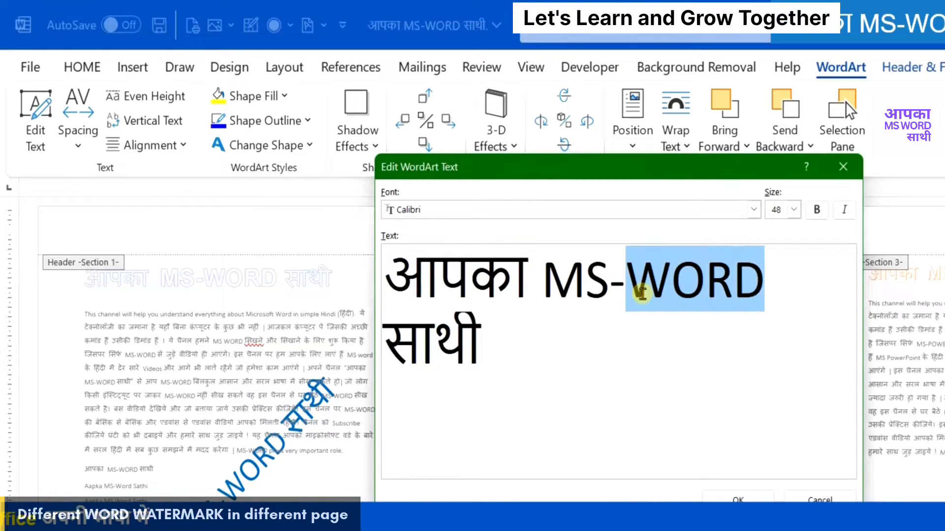
{"action": "type", "text": "EXCEL"}
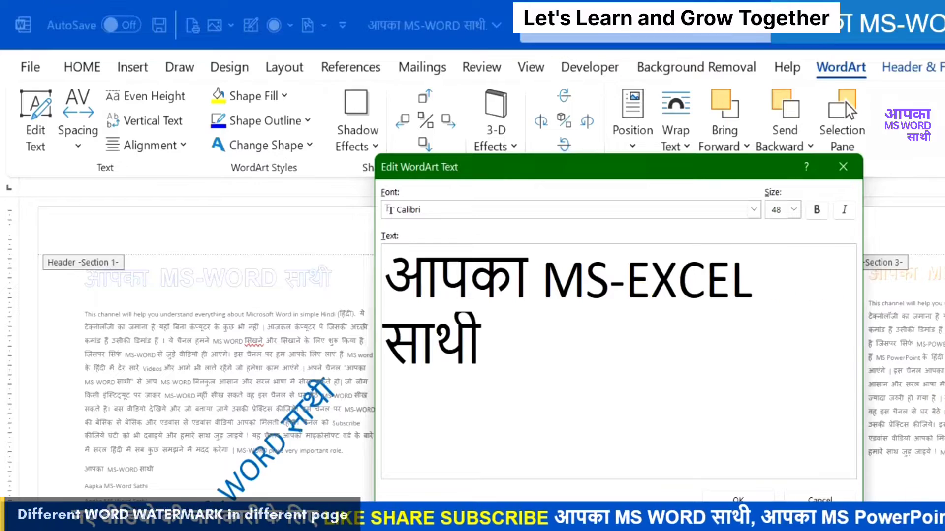
{"action": "left_click", "coordinate": [736, 498]}
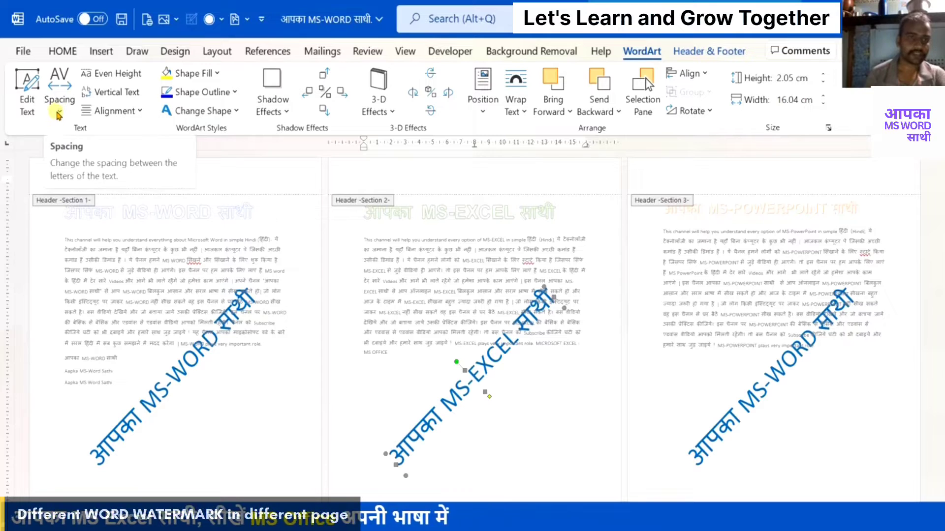
Try Very Loose and Very Tight letter spacing, then return the MS-EXCEL watermark to Normal spacing
{"action": "left_click", "coordinate": [59, 113]}
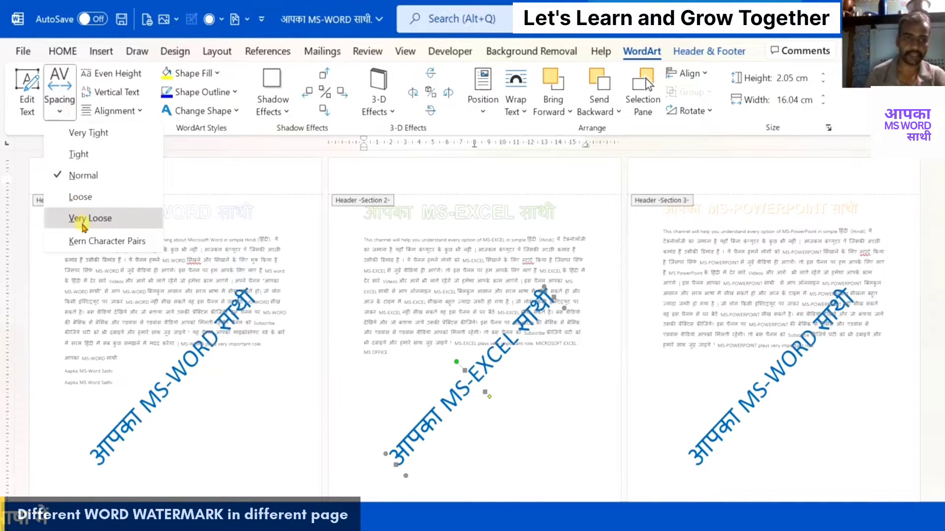
{"action": "left_click", "coordinate": [82, 220]}
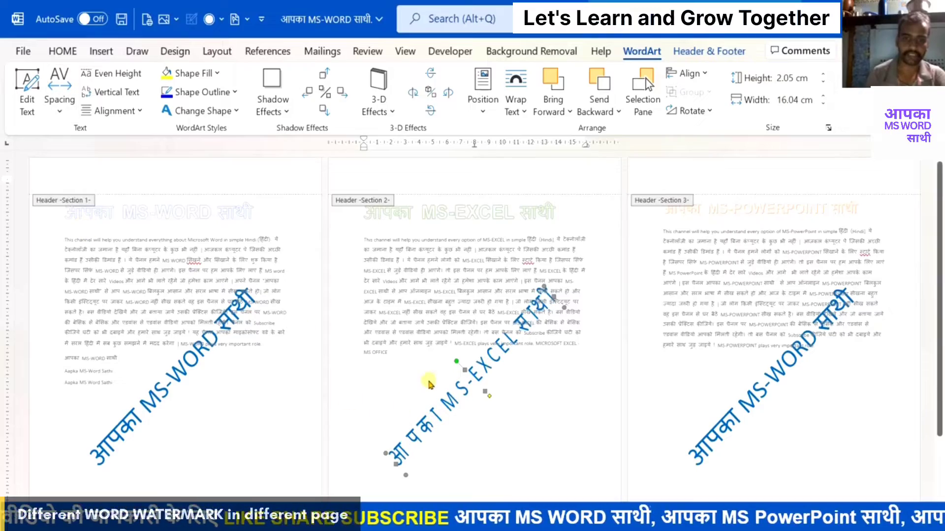
{"action": "left_click", "coordinate": [61, 101]}
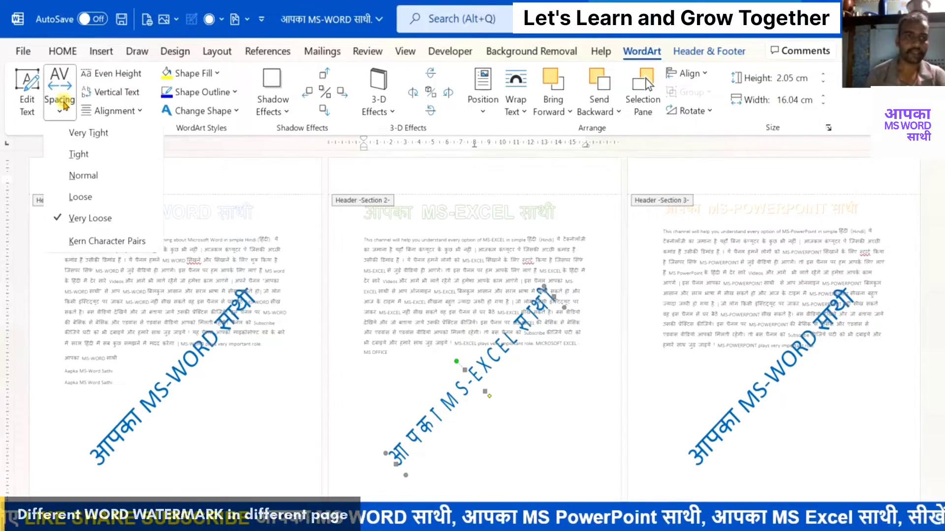
{"action": "left_click", "coordinate": [76, 181]}
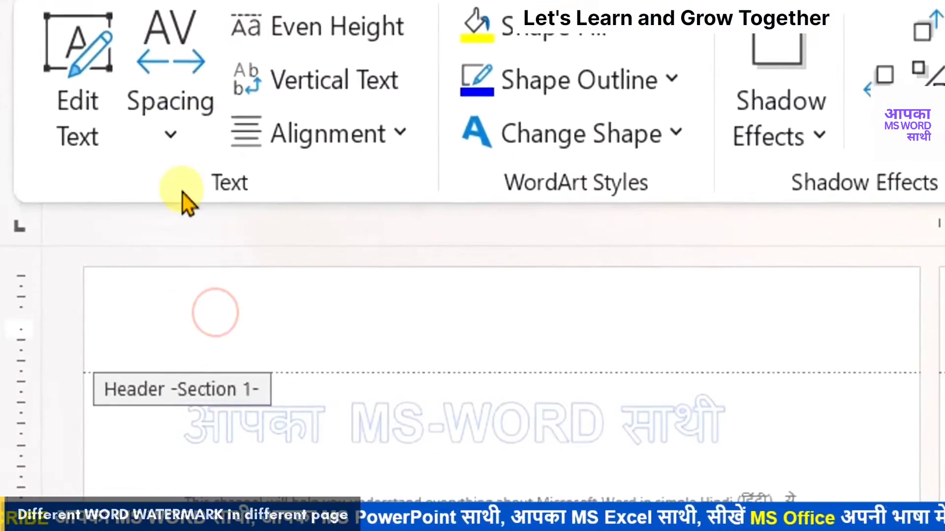
{"action": "left_click", "coordinate": [139, 127]}
{"action": "left_click", "coordinate": [174, 197]}
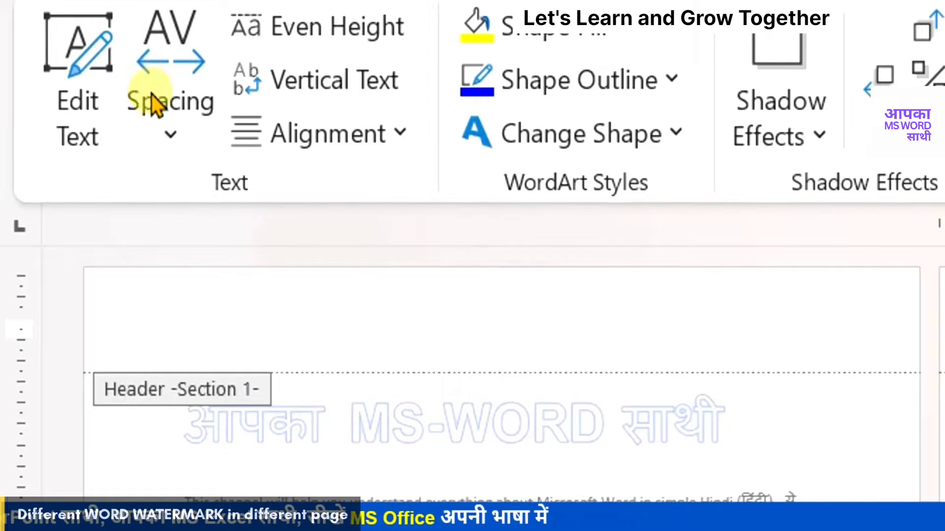
{"action": "left_click", "coordinate": [172, 123]}
{"action": "left_click", "coordinate": [239, 320]}
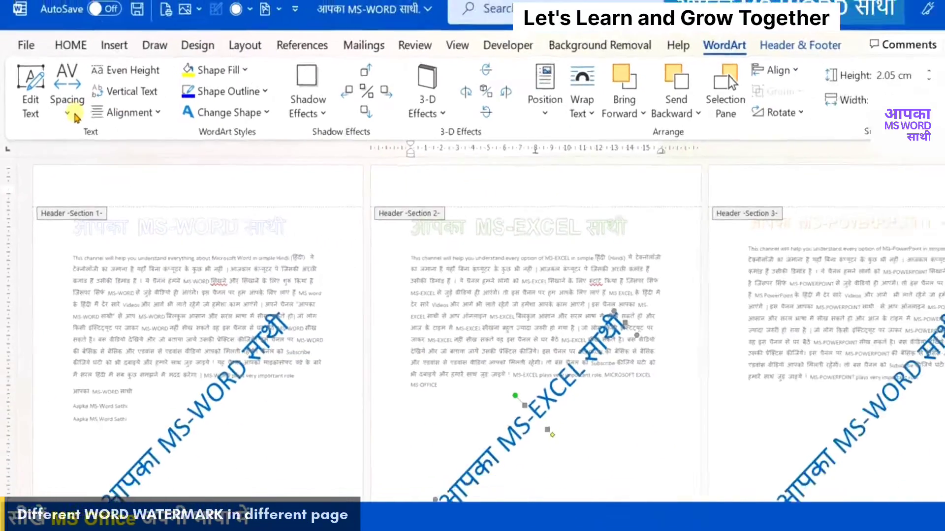
Toggle Even Height on and back off, then make the watermark Vertical Text
{"action": "left_click", "coordinate": [62, 112]}
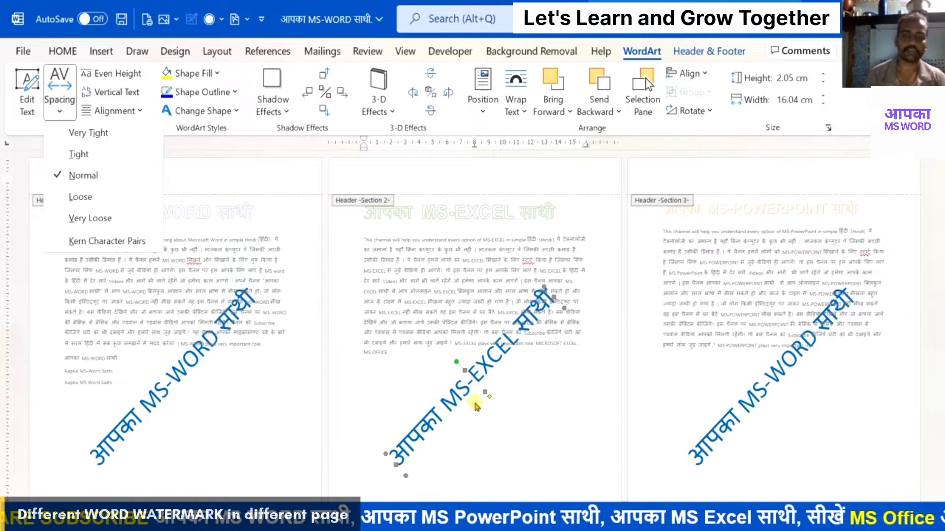
{"action": "left_click", "coordinate": [128, 78]}
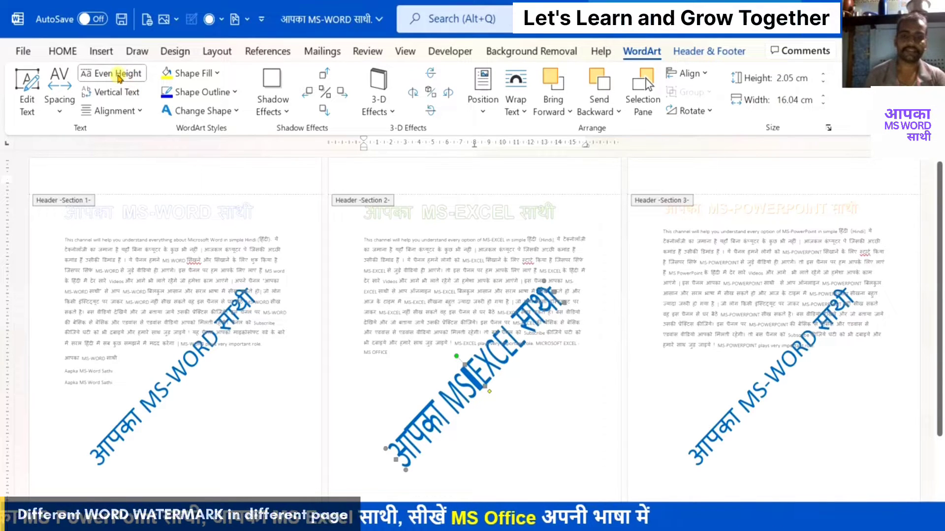
{"action": "left_click", "coordinate": [119, 79]}
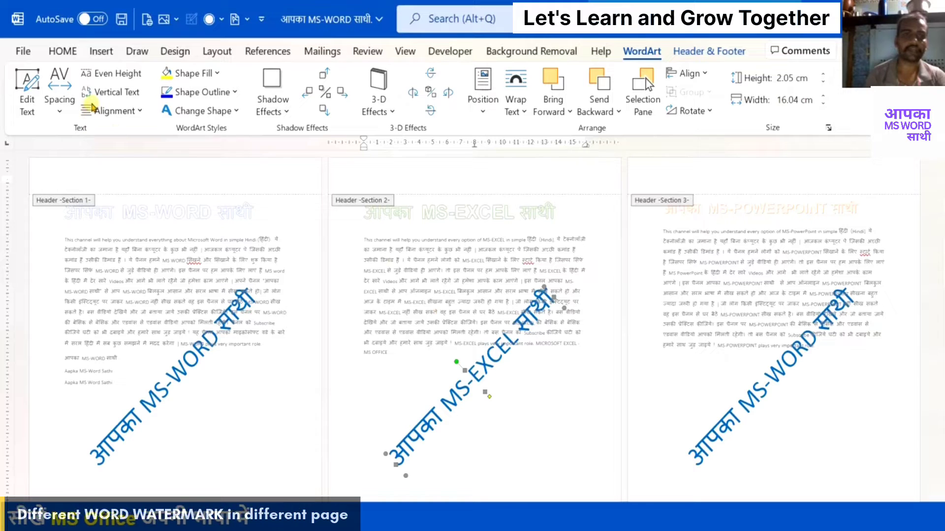
{"action": "left_click", "coordinate": [110, 93]}
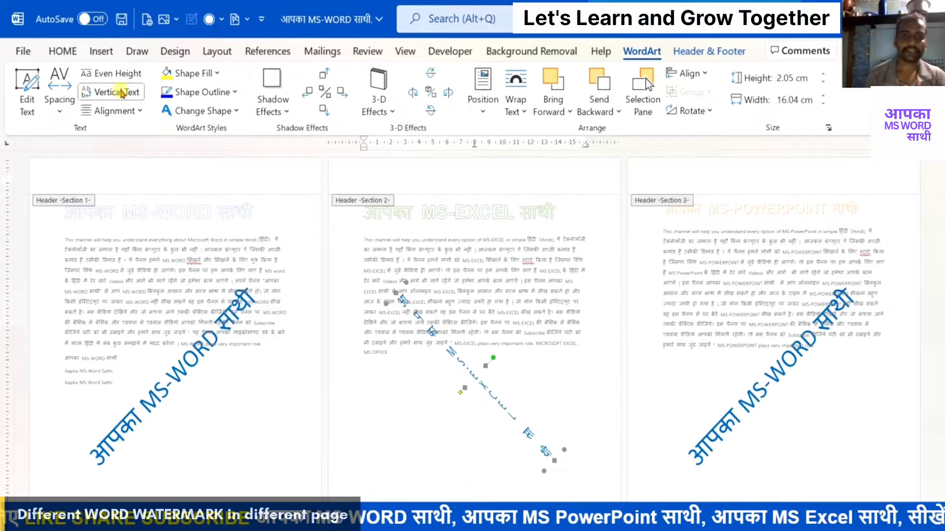
{"action": "left_click", "coordinate": [118, 111]}
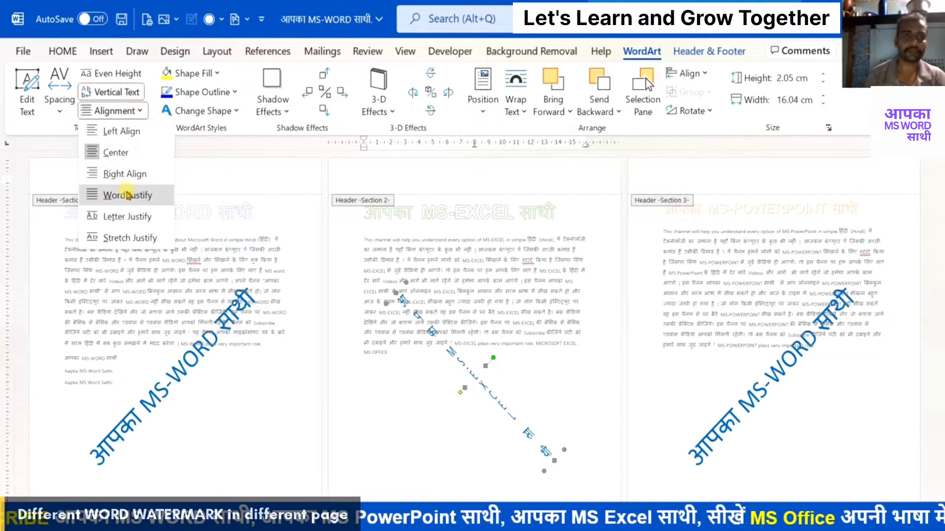
{"action": "left_click", "coordinate": [127, 216]}
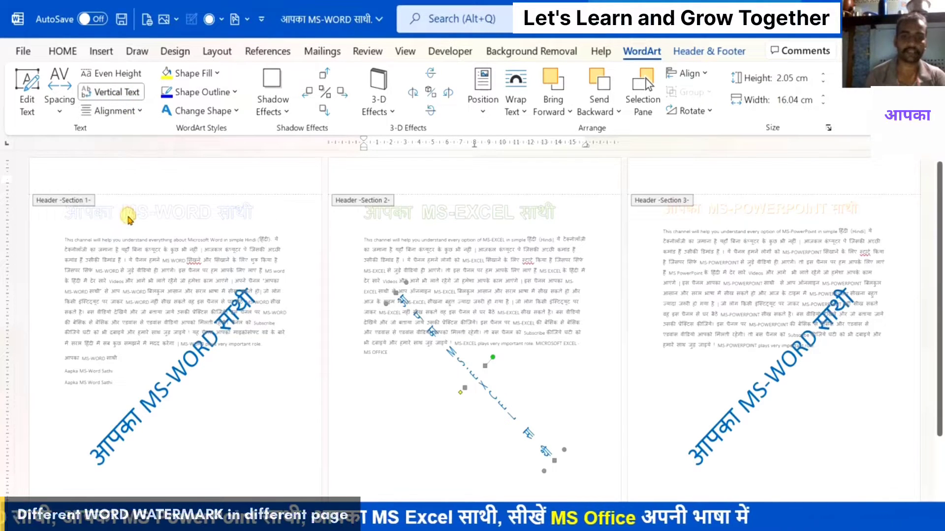
{"action": "left_click", "coordinate": [108, 113]}
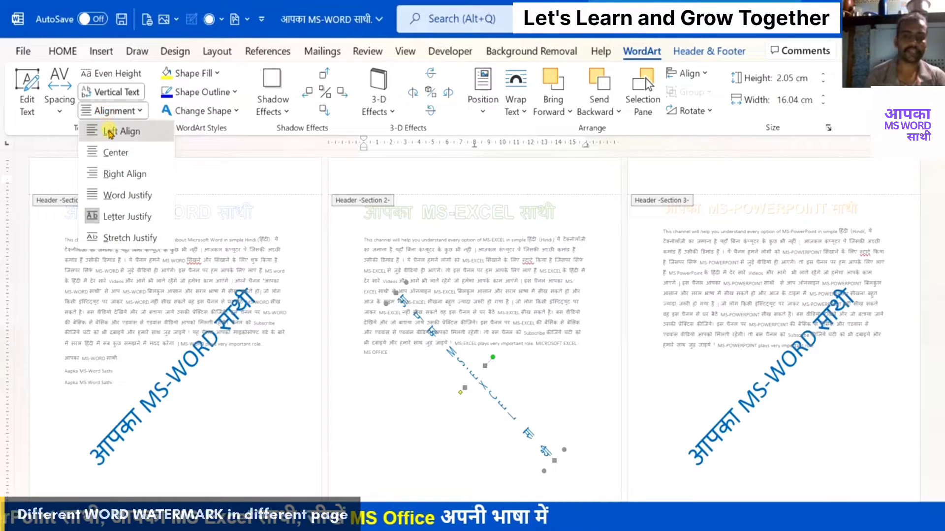
{"action": "left_click", "coordinate": [109, 132]}
{"action": "left_click", "coordinate": [127, 112]}
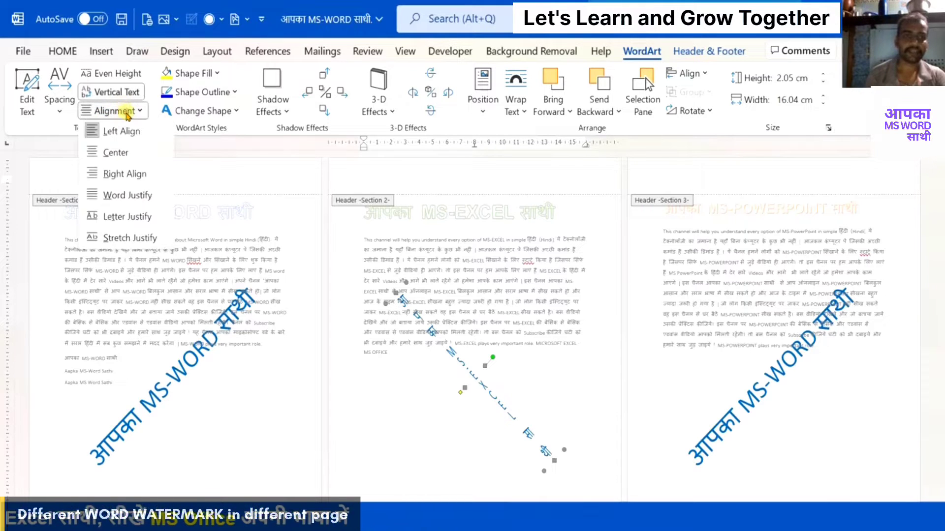
{"action": "left_click", "coordinate": [129, 177]}
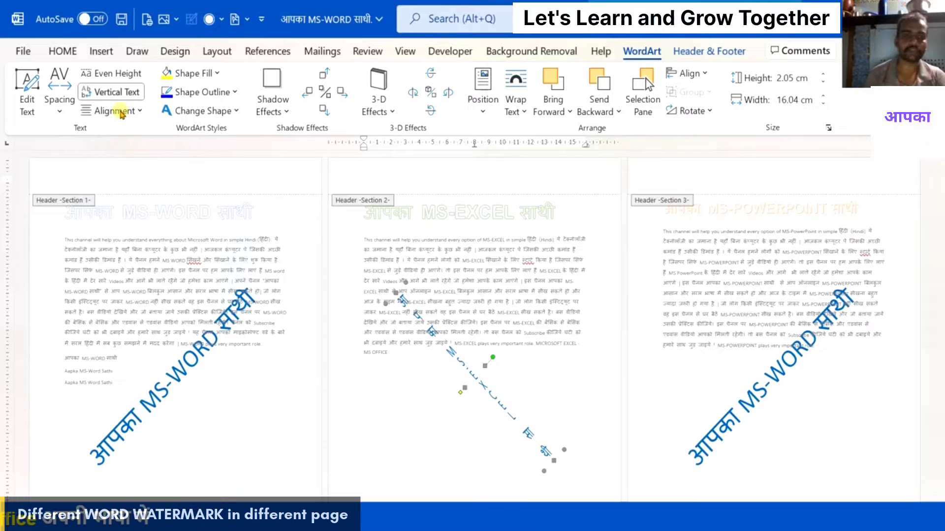
{"action": "left_click", "coordinate": [120, 110]}
{"action": "left_click", "coordinate": [123, 196]}
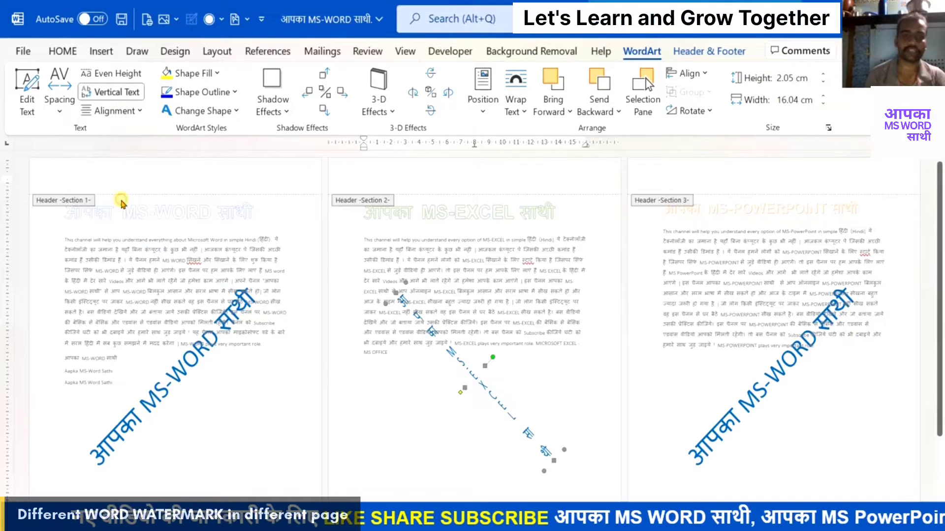
{"action": "left_click", "coordinate": [118, 94]}
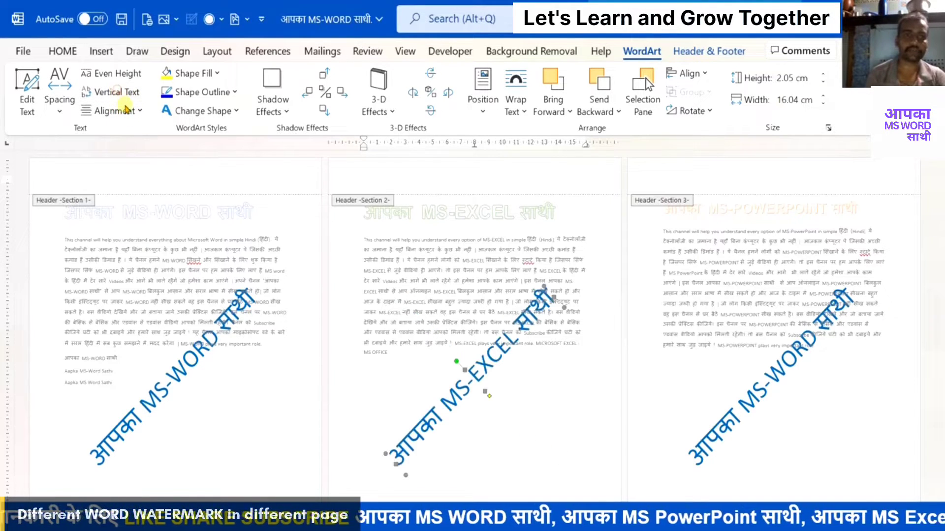
{"action": "left_click", "coordinate": [136, 112]}
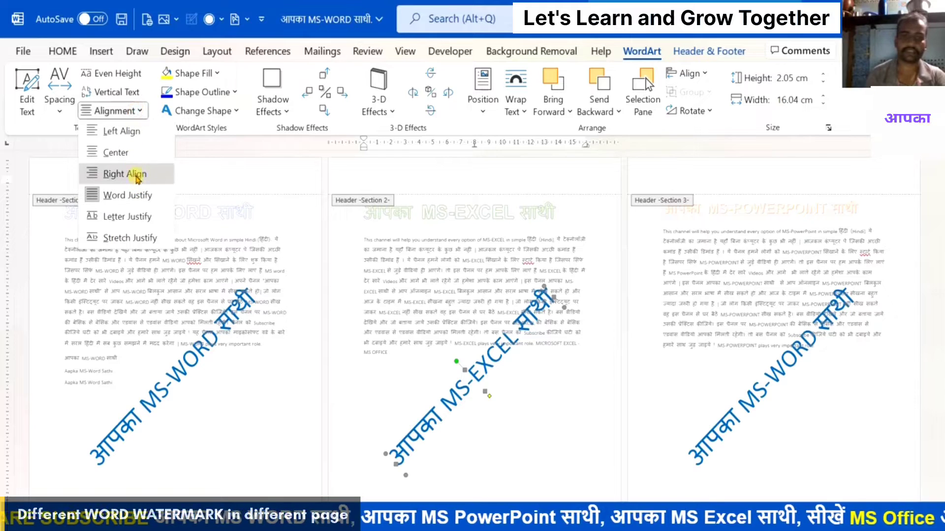
{"action": "left_click", "coordinate": [136, 175]}
{"action": "left_click", "coordinate": [132, 109]}
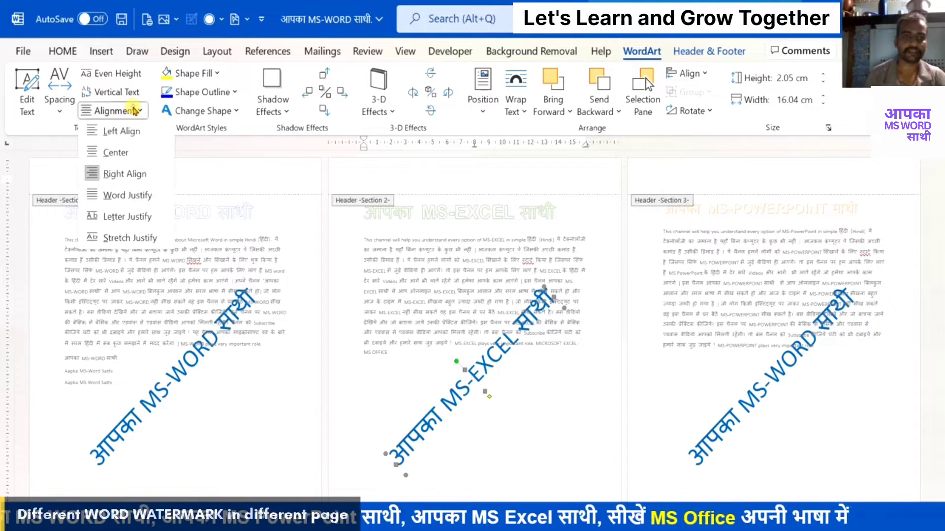
{"action": "left_click", "coordinate": [136, 237]}
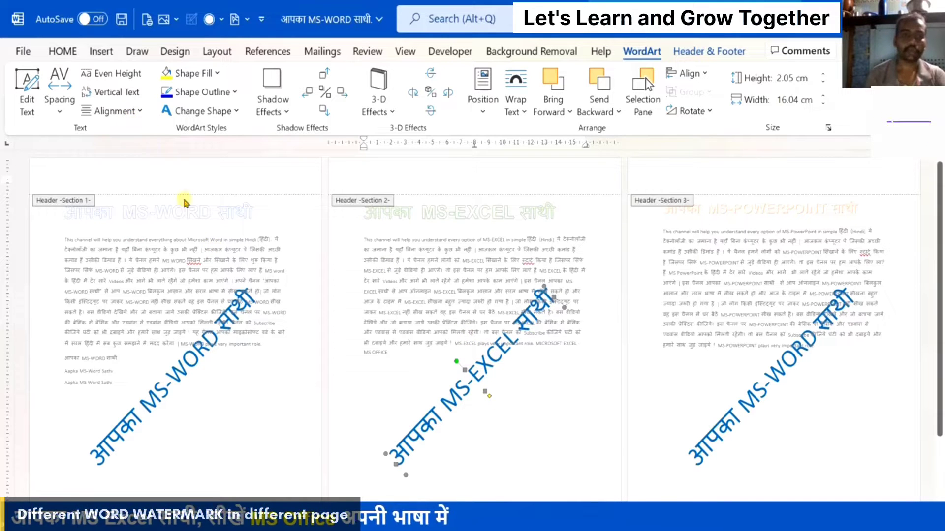
{"action": "left_click", "coordinate": [130, 95]}
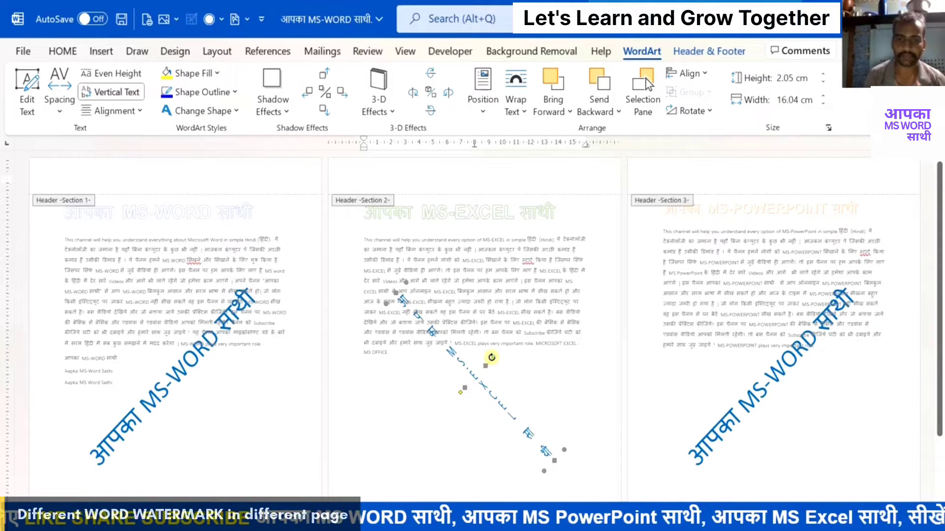
Stretch the stacked MS-EXCEL watermark to 4.5 cm tall, fill it green, and add a 1½ pt outline
{"action": "left_click_drag", "start_coordinate": [464, 388], "coordinate": [436, 409]}
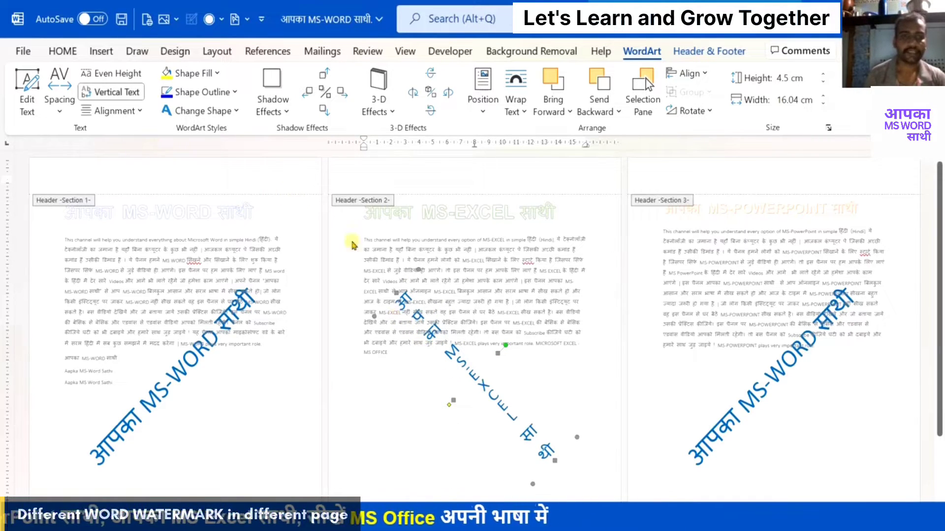
{"action": "left_click", "coordinate": [220, 75]}
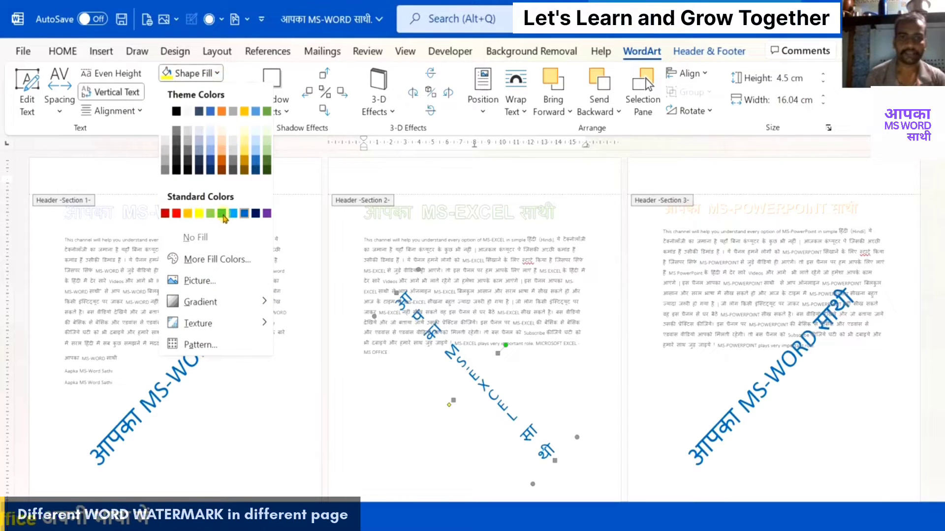
{"action": "left_click", "coordinate": [222, 214]}
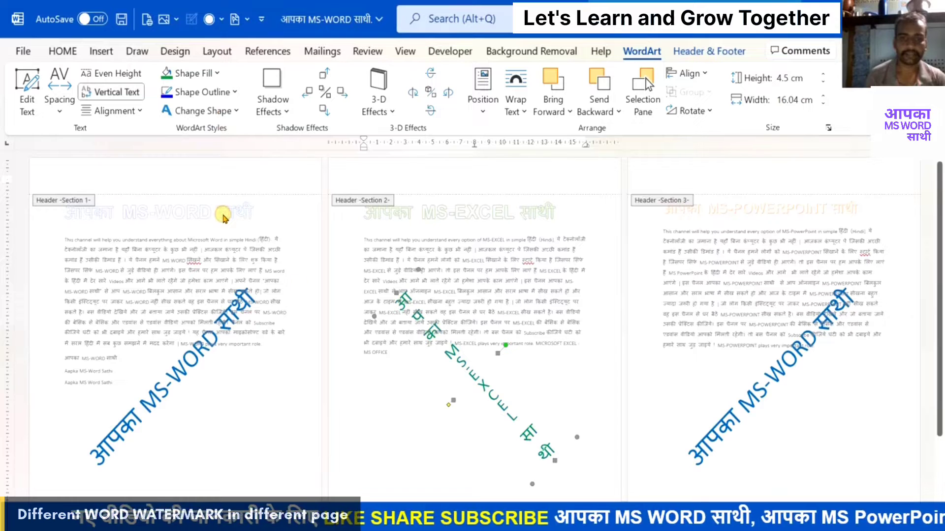
{"action": "left_click", "coordinate": [235, 94]}
{"action": "mouse_move", "coordinate": [198, 300]}
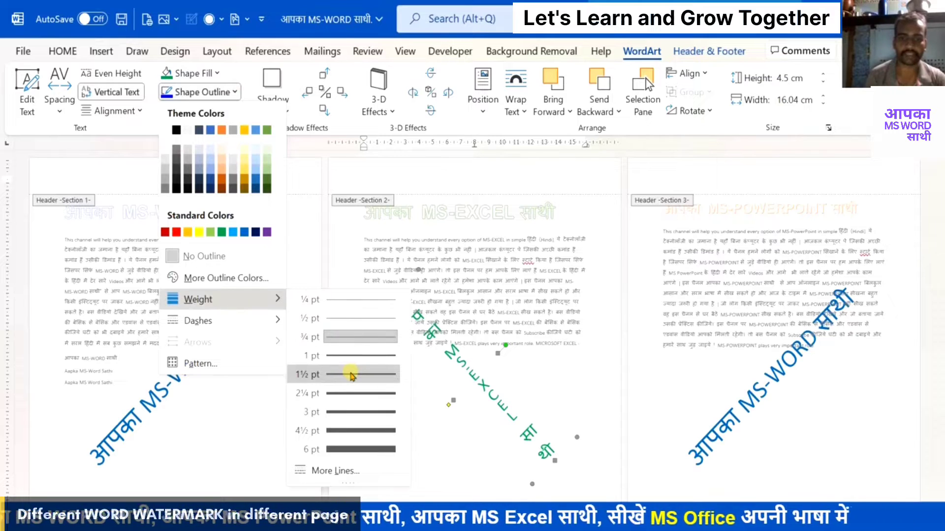
{"action": "left_click", "coordinate": [352, 376]}
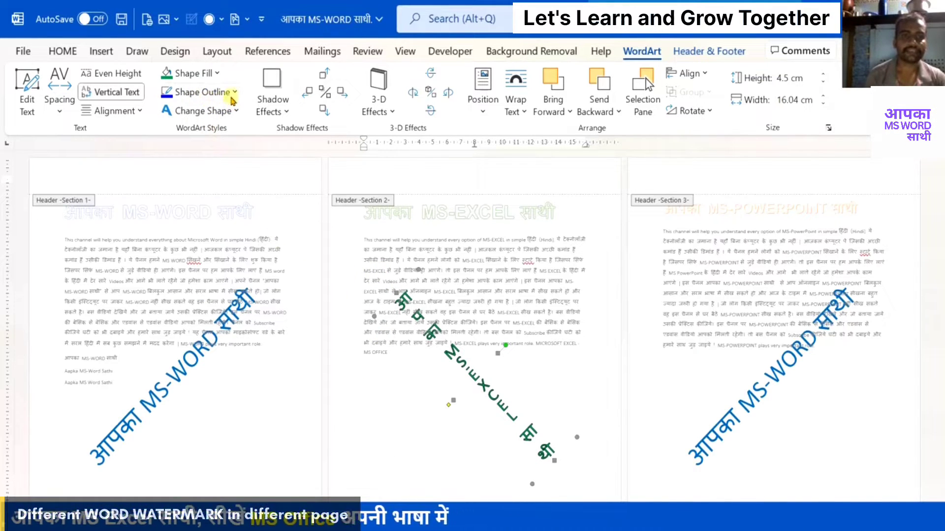
{"action": "left_click", "coordinate": [234, 94]}
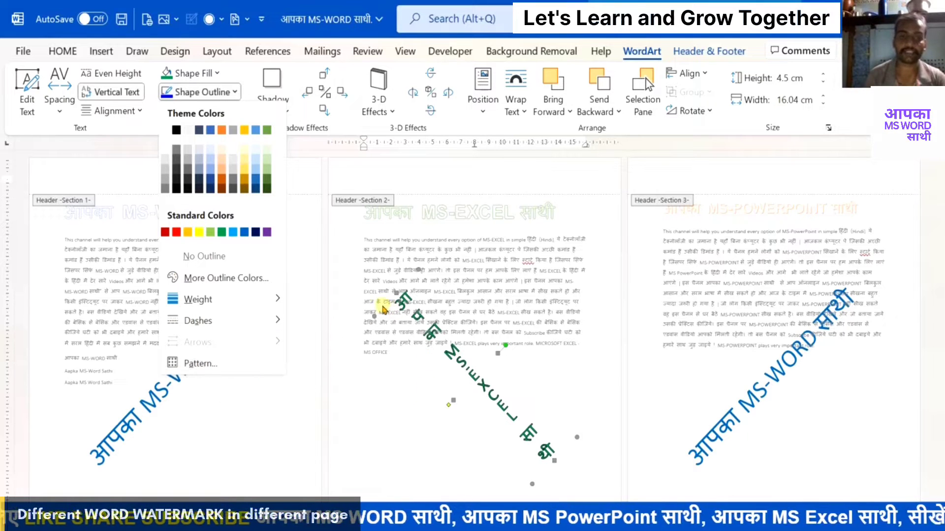
{"action": "mouse_move", "coordinate": [198, 299]}
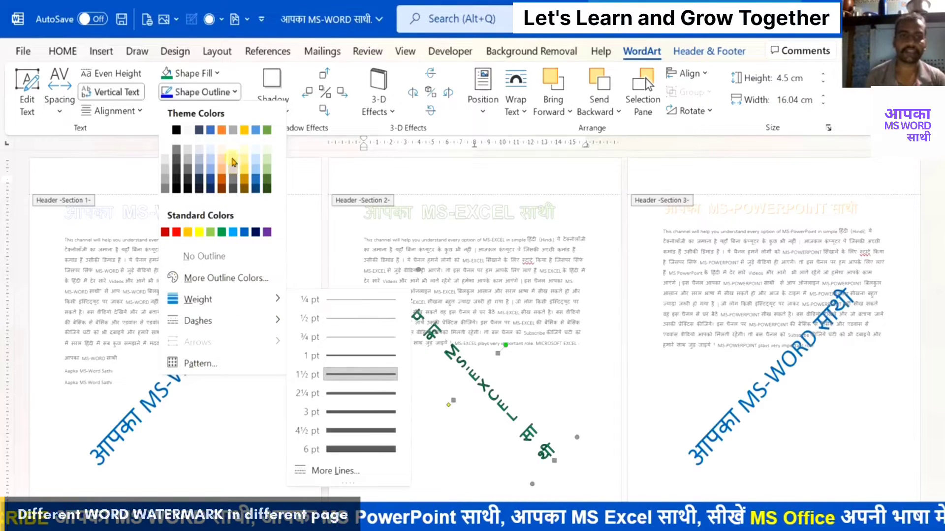
{"action": "left_click", "coordinate": [248, 94]}
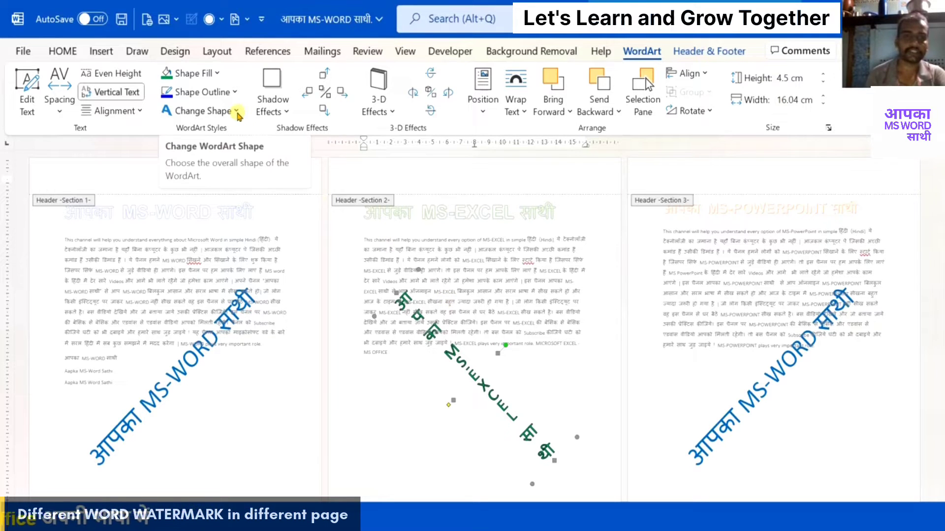
Try WordArt shape options on the Excel watermark, ending with the Double Wave warp
{"action": "left_click", "coordinate": [238, 113]}
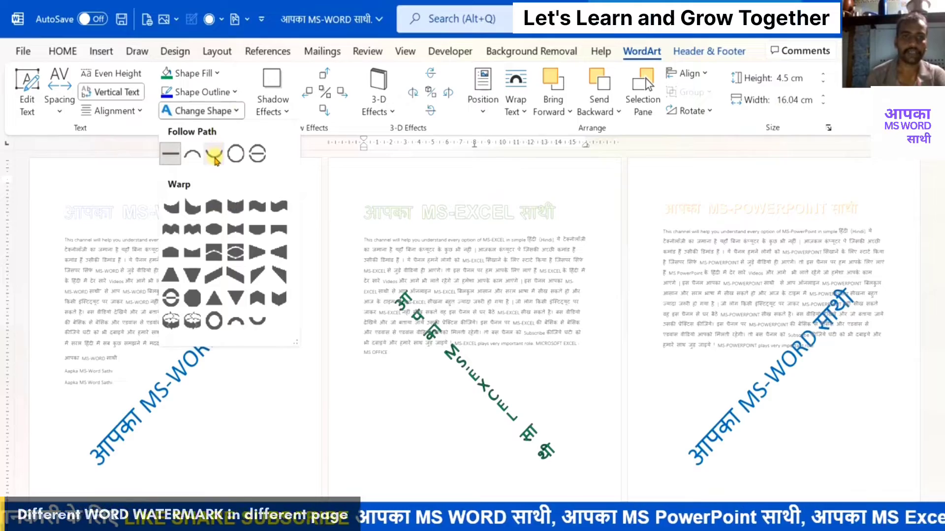
{"action": "left_click", "coordinate": [193, 156]}
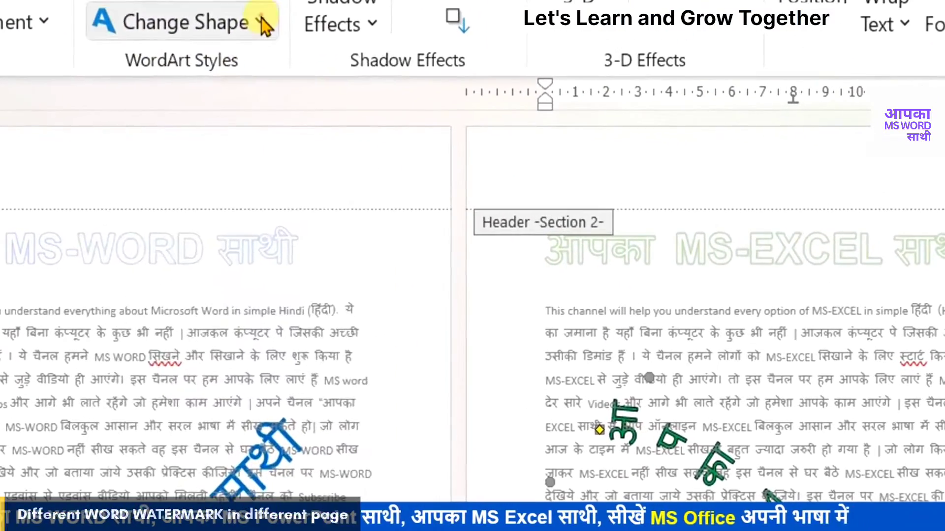
{"action": "left_click", "coordinate": [262, 23]}
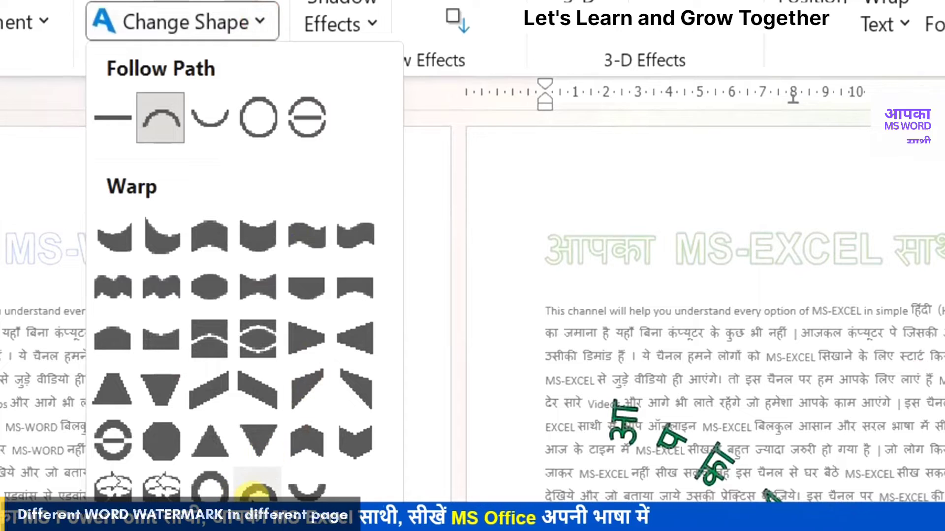
{"action": "left_click", "coordinate": [256, 487]}
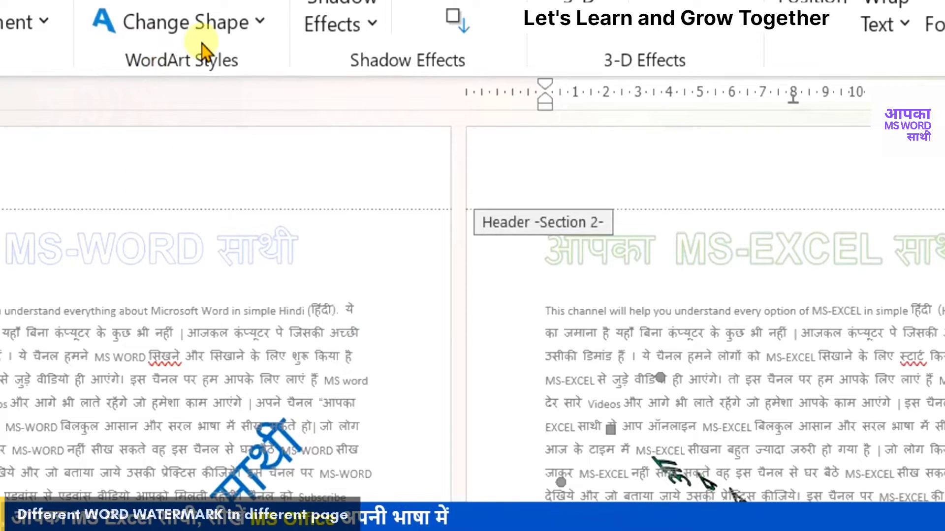
{"action": "left_click", "coordinate": [250, 21]}
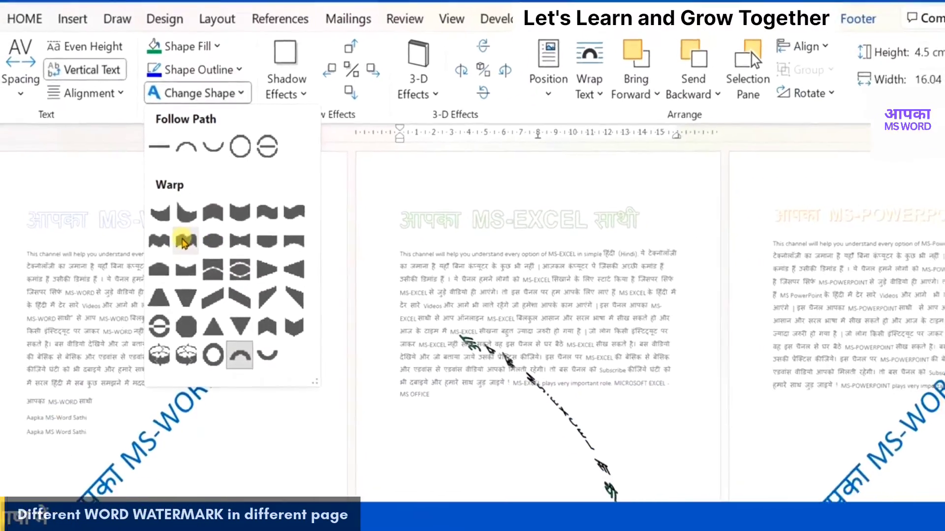
{"action": "left_click", "coordinate": [183, 242]}
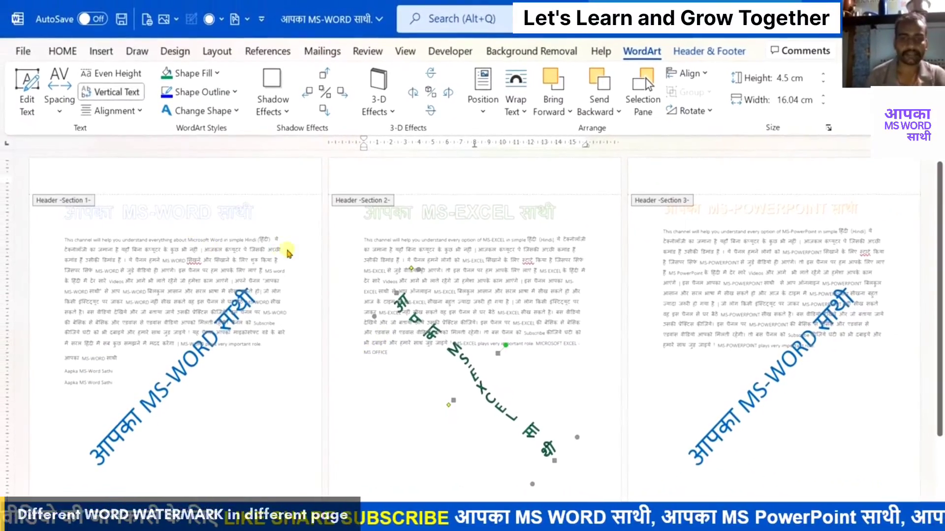
Bend the Excel watermark along the Arch follow-path shape and adjust its curve
{"action": "left_click", "coordinate": [237, 112]}
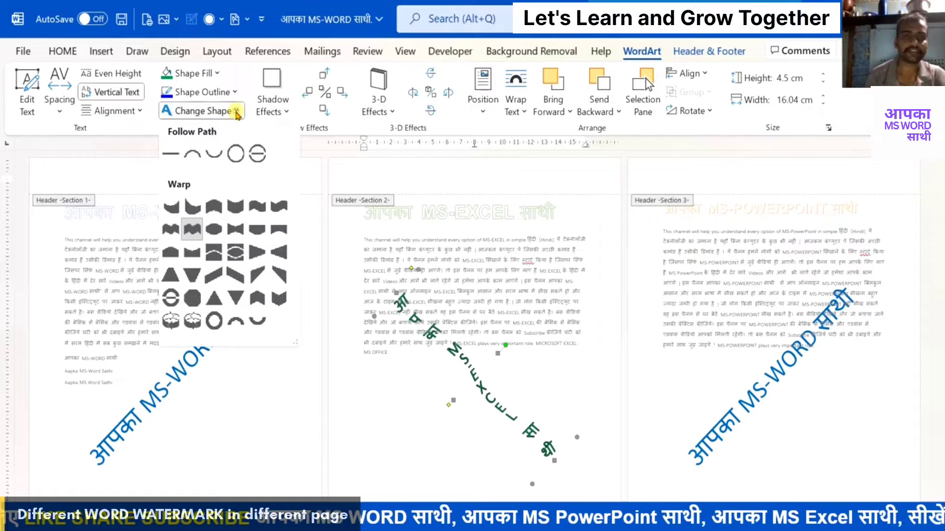
{"action": "left_click", "coordinate": [193, 155]}
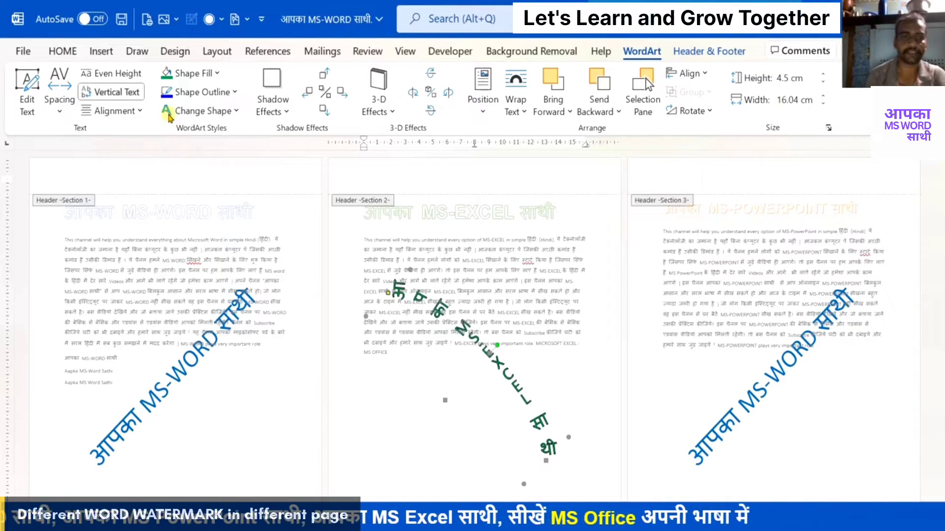
{"action": "left_click", "coordinate": [215, 111]}
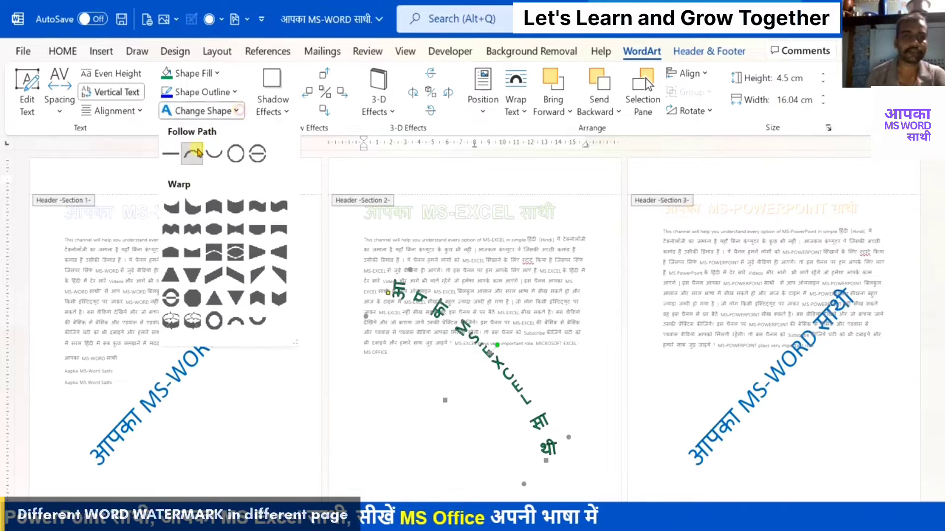
{"action": "left_click", "coordinate": [169, 158]}
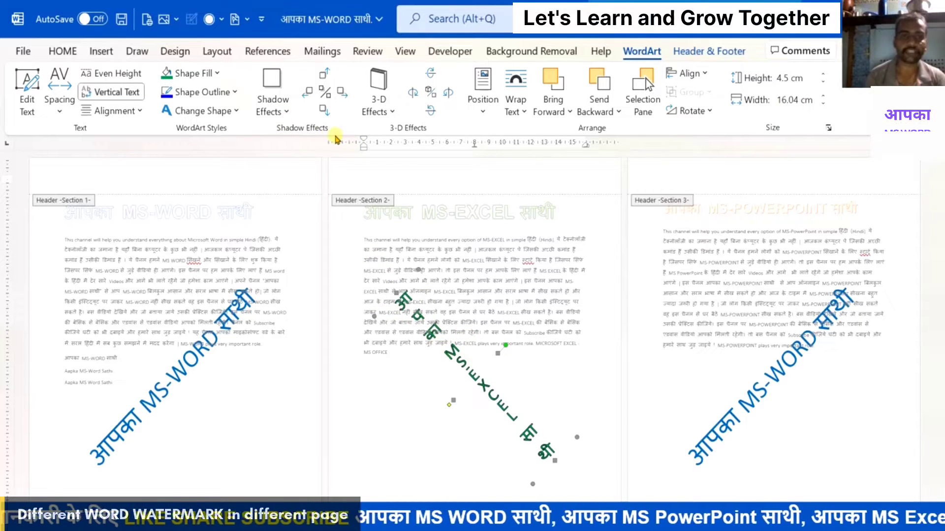
Add a drop shadow to the Excel watermark, then switch to an additional shadow style
{"action": "left_click", "coordinate": [287, 112]}
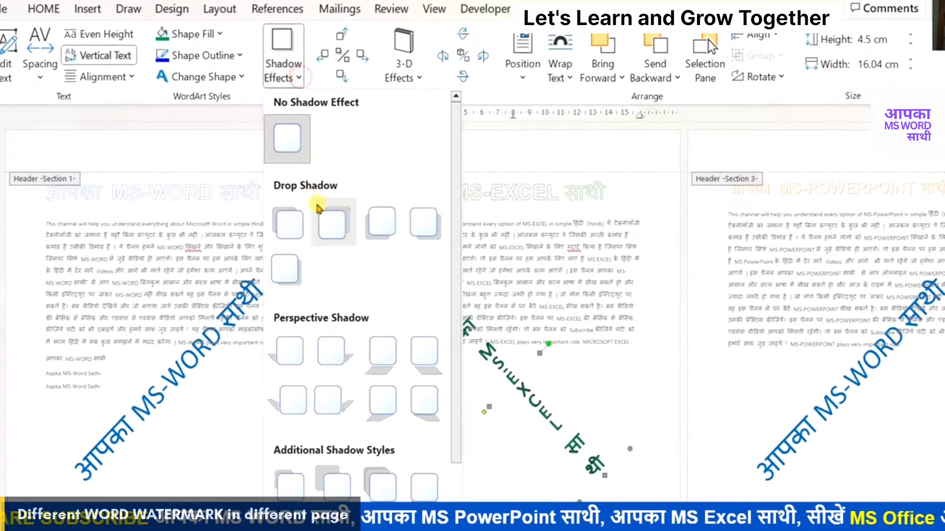
{"action": "left_click", "coordinate": [325, 223]}
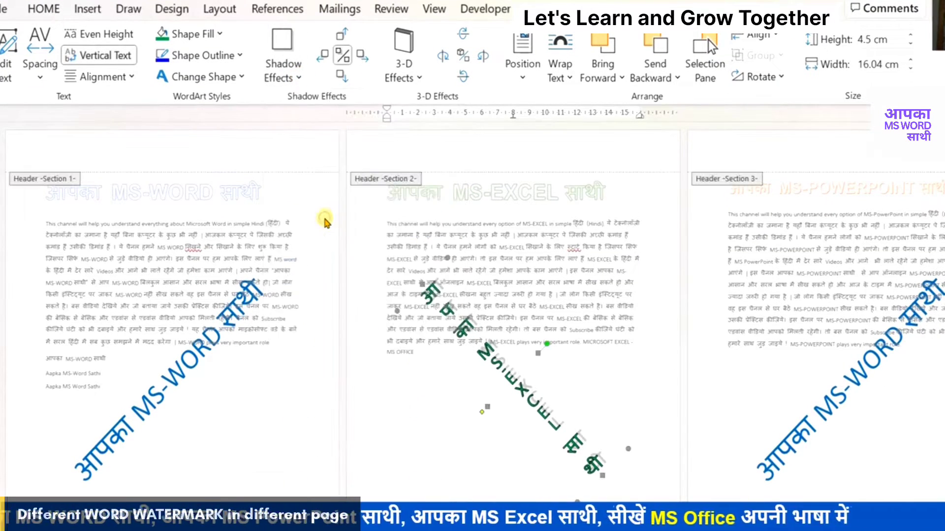
{"action": "left_click", "coordinate": [292, 78]}
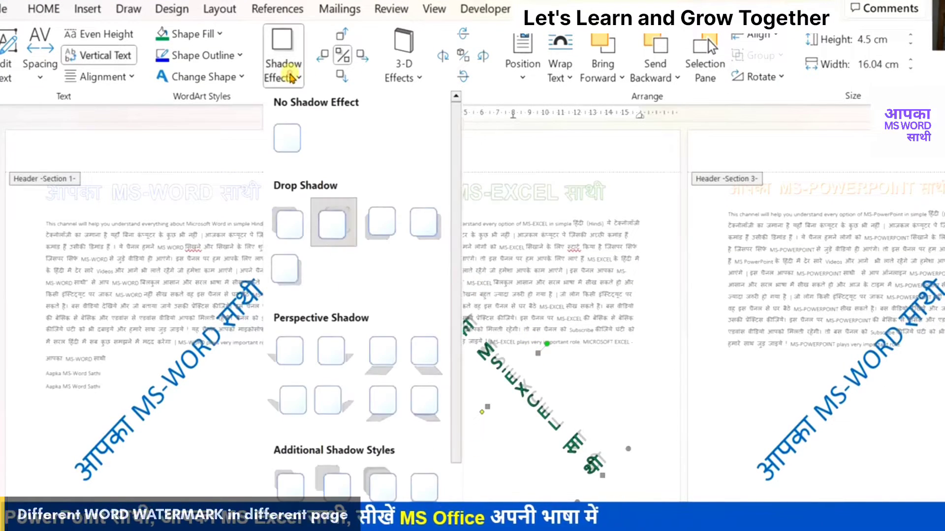
{"action": "left_click", "coordinate": [338, 479]}
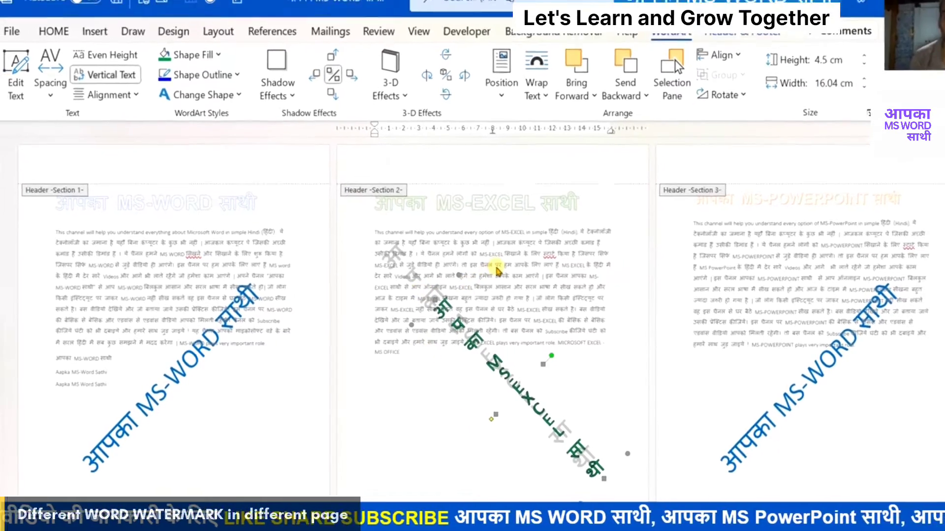
Nudge the Excel watermark's shadow twelve steps to the left
{"action": "left_click", "coordinate": [311, 93]}
{"action": "left_click", "coordinate": [310, 93]}
{"action": "left_click", "coordinate": [311, 93]}
{"action": "left_click", "coordinate": [310, 94]}
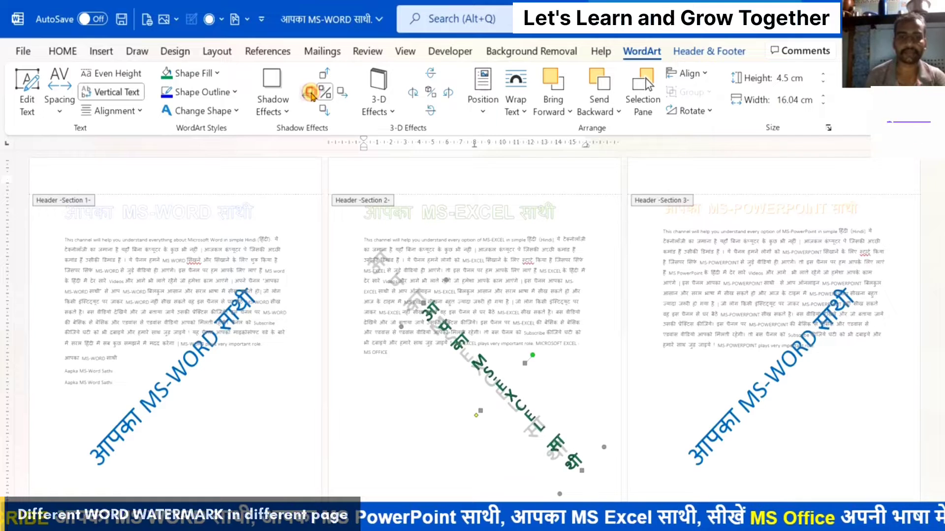
{"action": "left_click", "coordinate": [310, 94]}
{"action": "left_click", "coordinate": [310, 93]}
{"action": "left_click", "coordinate": [310, 94]}
{"action": "left_click", "coordinate": [310, 93]}
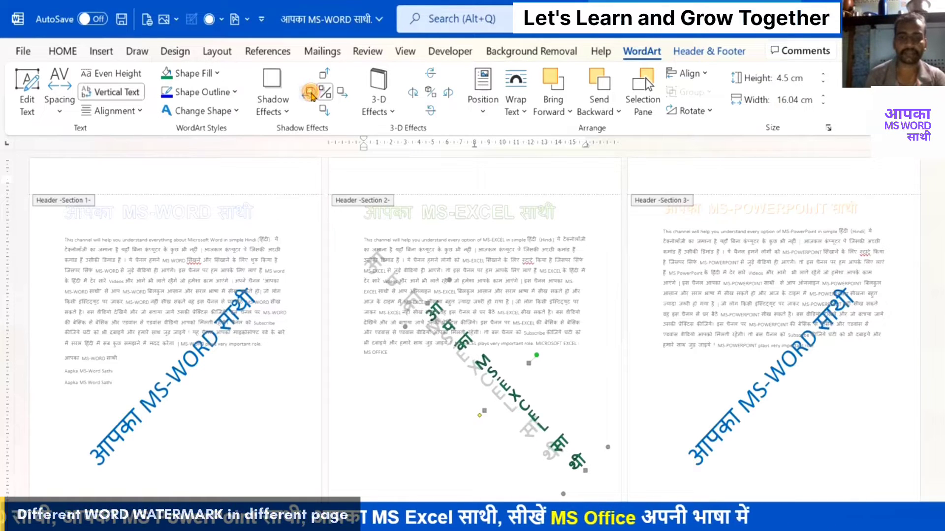
{"action": "left_click", "coordinate": [310, 94]}
{"action": "left_click", "coordinate": [311, 94]}
{"action": "left_click", "coordinate": [310, 93]}
{"action": "left_click", "coordinate": [311, 94]}
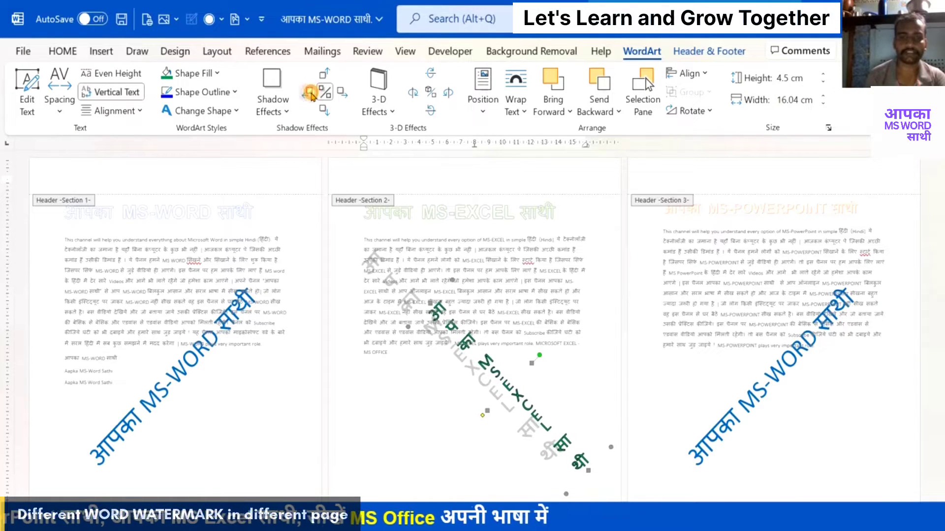
Nudge the shadow down four, up two and right two, then toggle it off and on
{"action": "left_click", "coordinate": [323, 111]}
{"action": "left_click", "coordinate": [322, 111]}
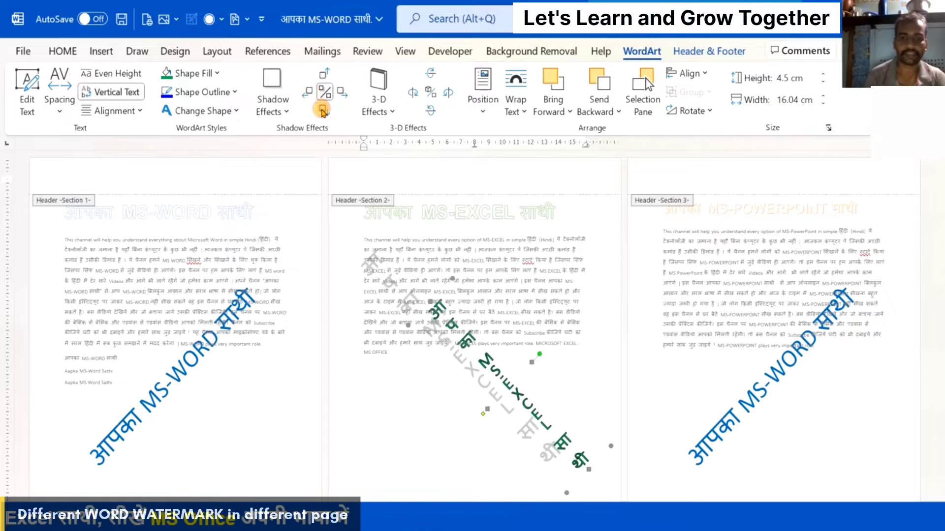
{"action": "left_click", "coordinate": [323, 111]}
{"action": "left_click", "coordinate": [323, 111]}
{"action": "left_click", "coordinate": [325, 74]}
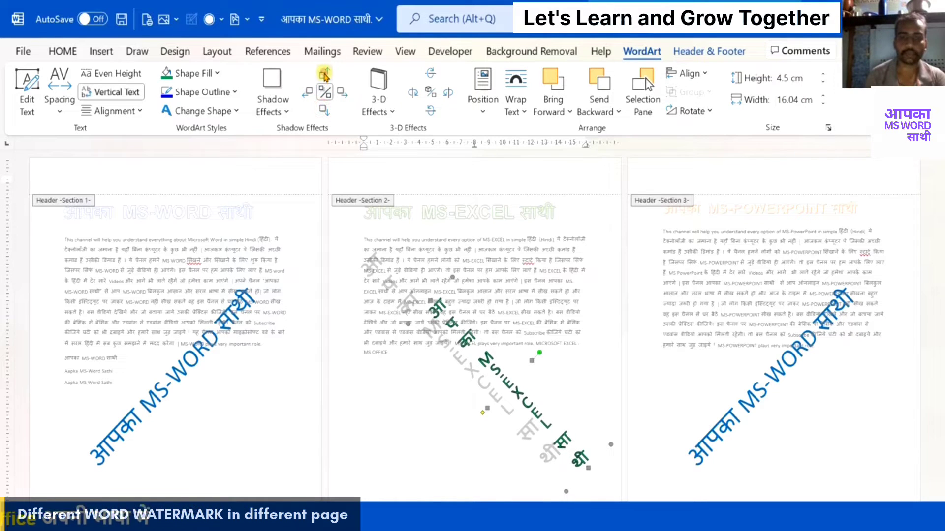
{"action": "left_click", "coordinate": [325, 74]}
{"action": "left_click", "coordinate": [344, 94]}
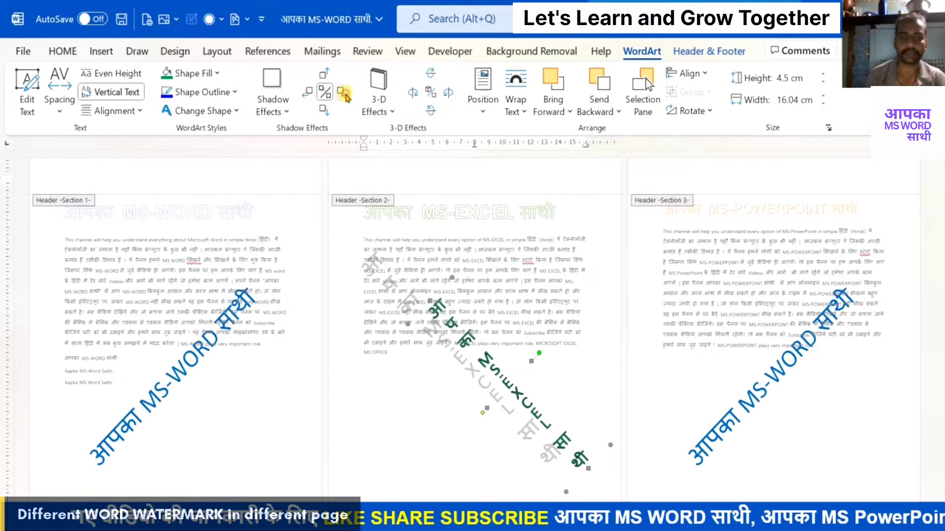
{"action": "left_click", "coordinate": [344, 93]}
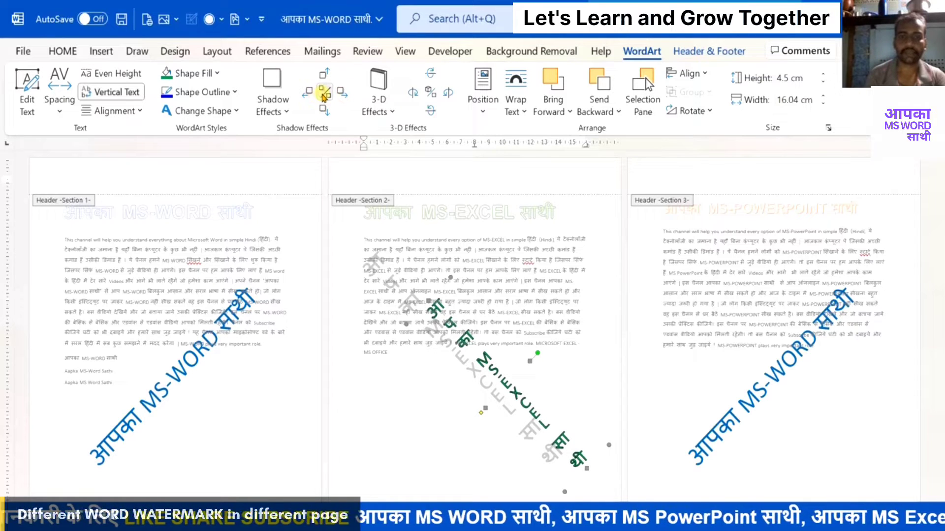
{"action": "left_click", "coordinate": [323, 93]}
{"action": "left_click", "coordinate": [326, 94]}
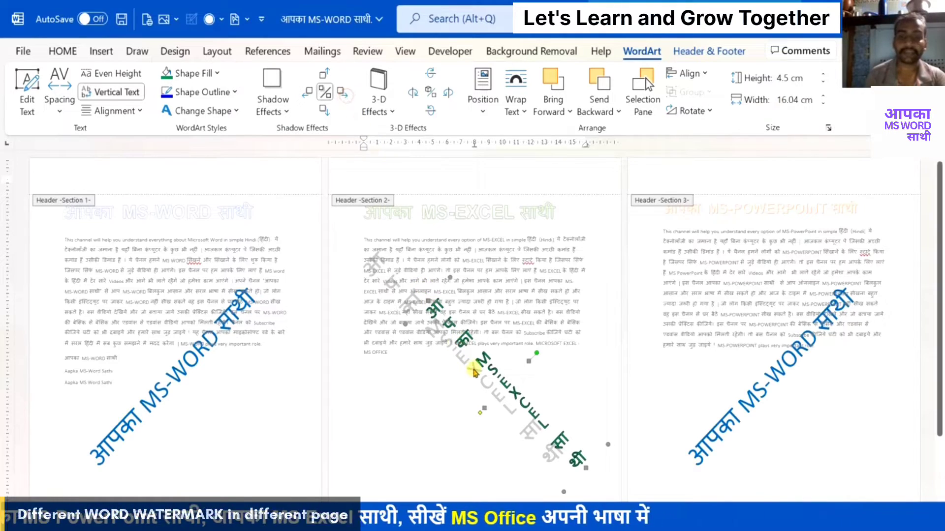
Give the Excel watermark a perspective 3-D effect, rotate it diagonally, then try a parallel style
{"action": "left_click", "coordinate": [390, 111]}
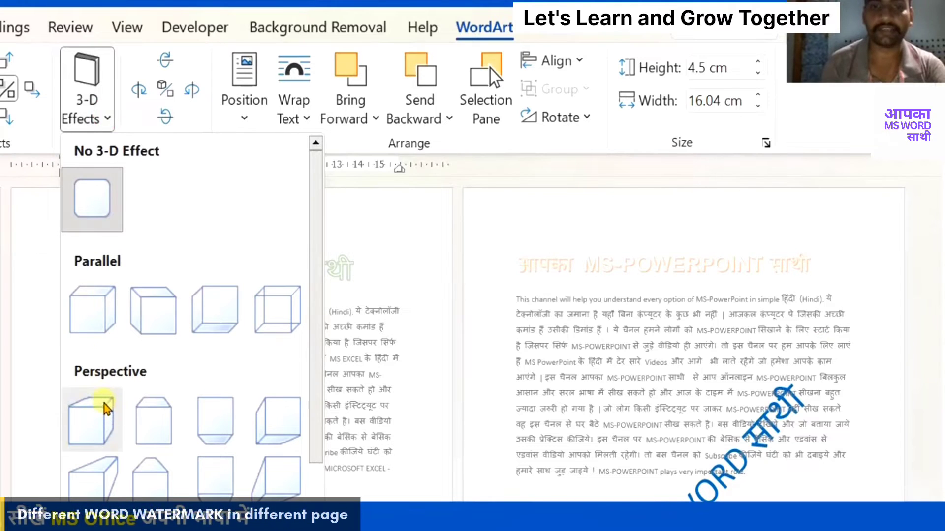
{"action": "left_click", "coordinate": [105, 409]}
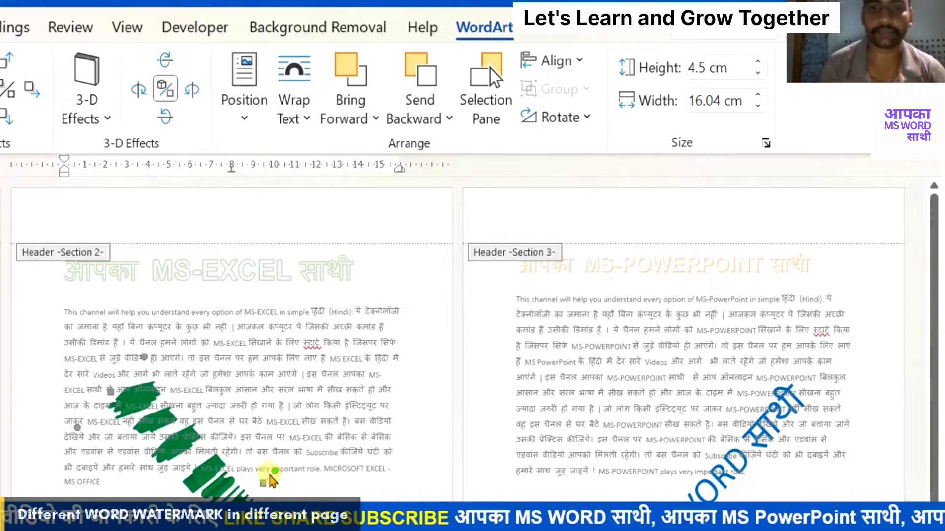
{"action": "left_click_drag", "start_coordinate": [268, 462], "coordinate": [225, 427]}
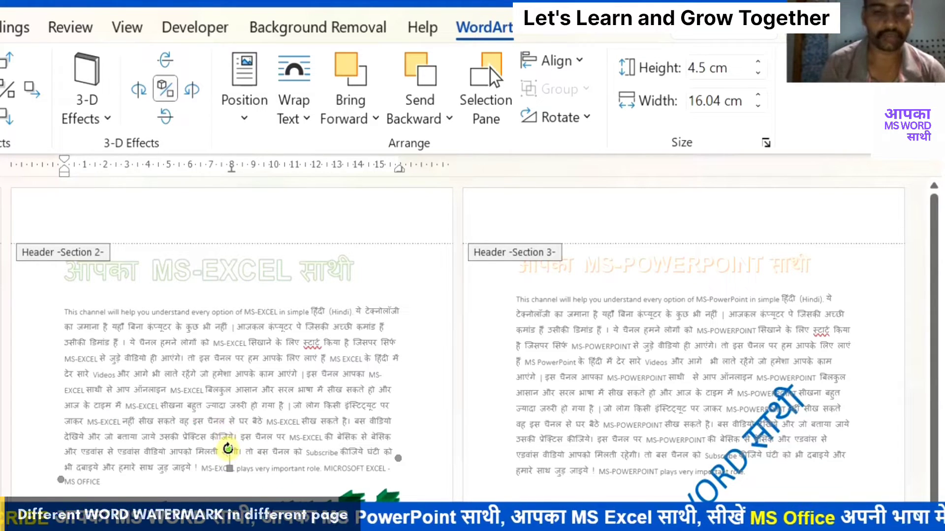
{"action": "left_click_drag", "start_coordinate": [228, 450], "coordinate": [227, 448]}
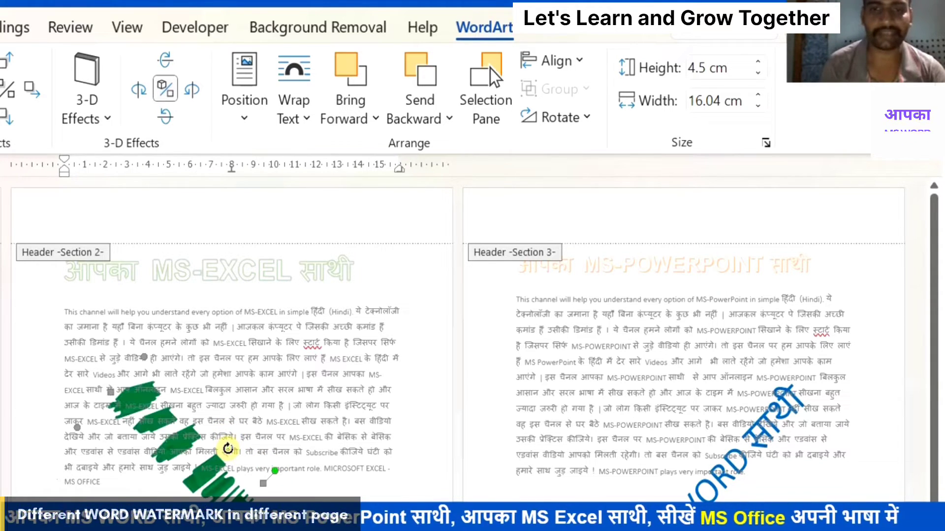
{"action": "left_click", "coordinate": [91, 120]}
{"action": "left_click", "coordinate": [106, 307]}
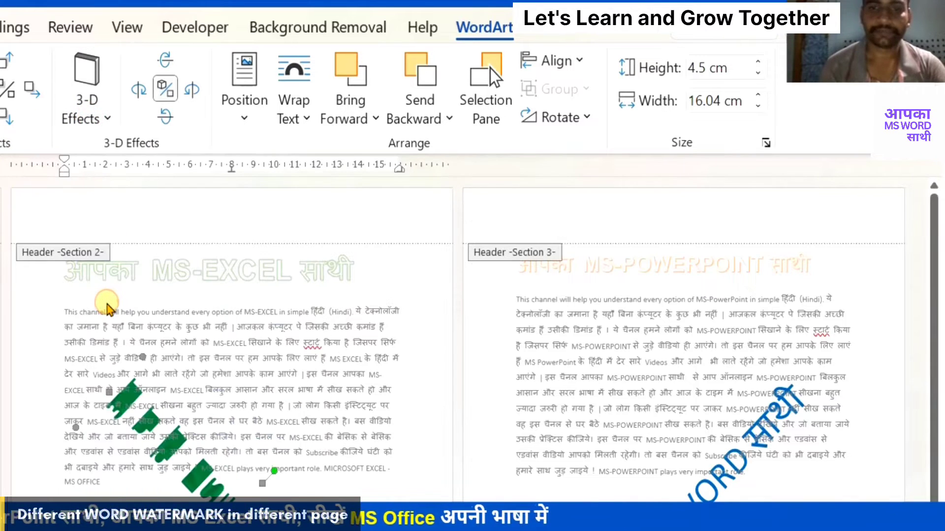
Apply a perspective extrusion, rotate the watermark diagonally, then choose No 3-D Effect
{"action": "left_click", "coordinate": [94, 119]}
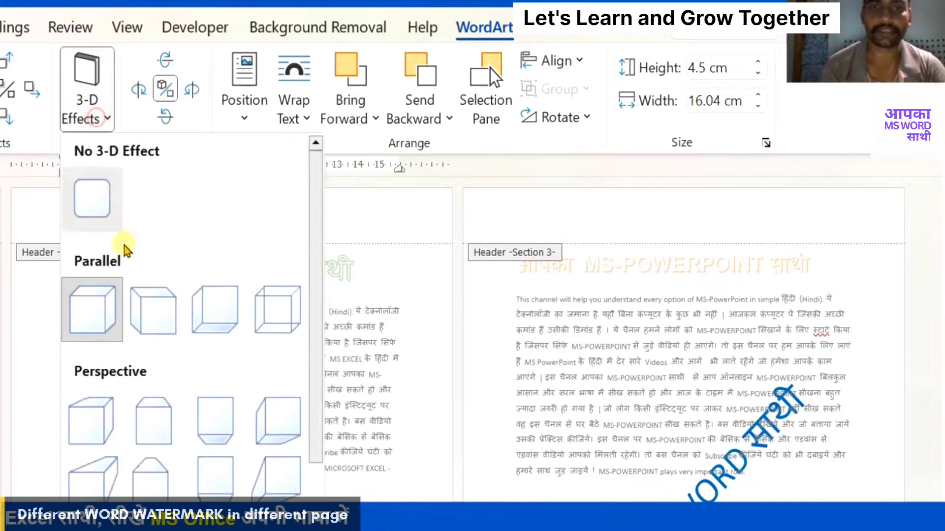
{"action": "left_click", "coordinate": [215, 481]}
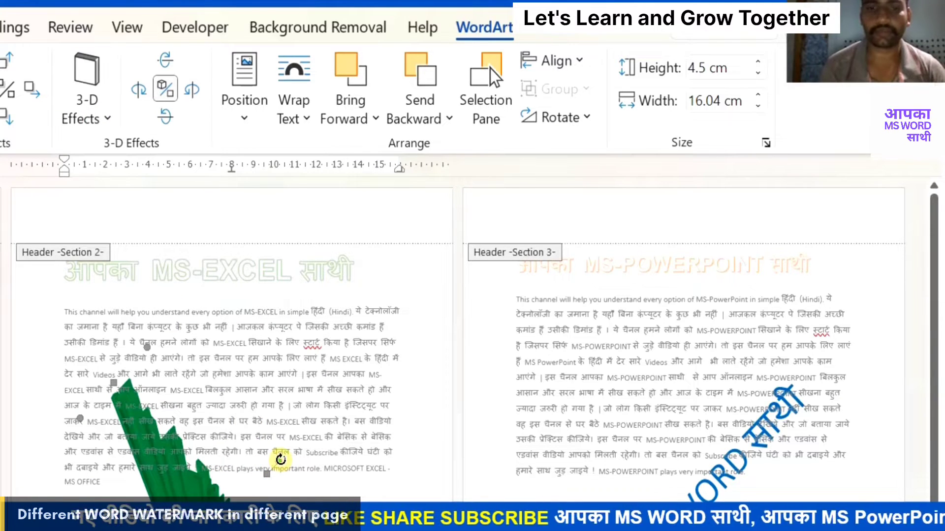
{"action": "mouse_move", "coordinate": [278, 462]}
{"action": "left_mouse_down"}
{"action": "mouse_move", "coordinate": [227, 480]}
{"action": "mouse_move", "coordinate": [295, 482]}
{"action": "mouse_move", "coordinate": [195, 455]}
{"action": "left_mouse_up"}
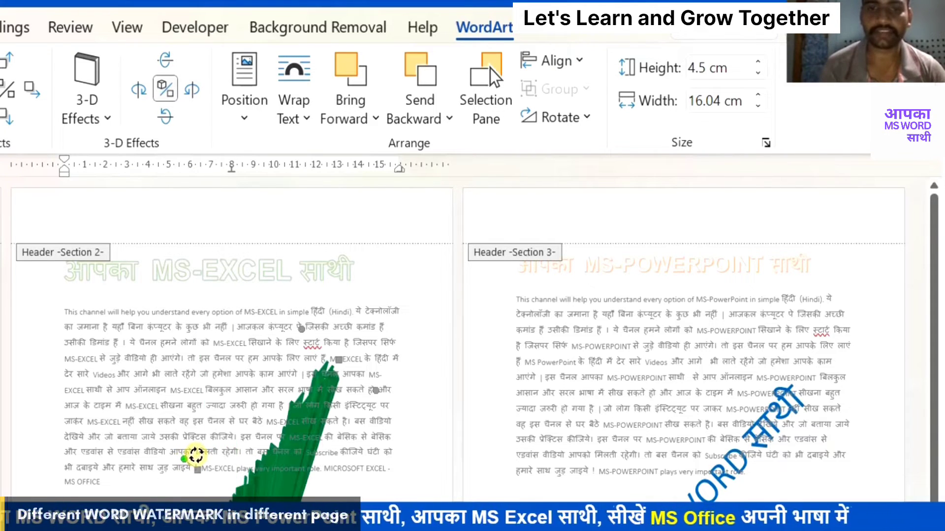
{"action": "left_click", "coordinate": [81, 117]}
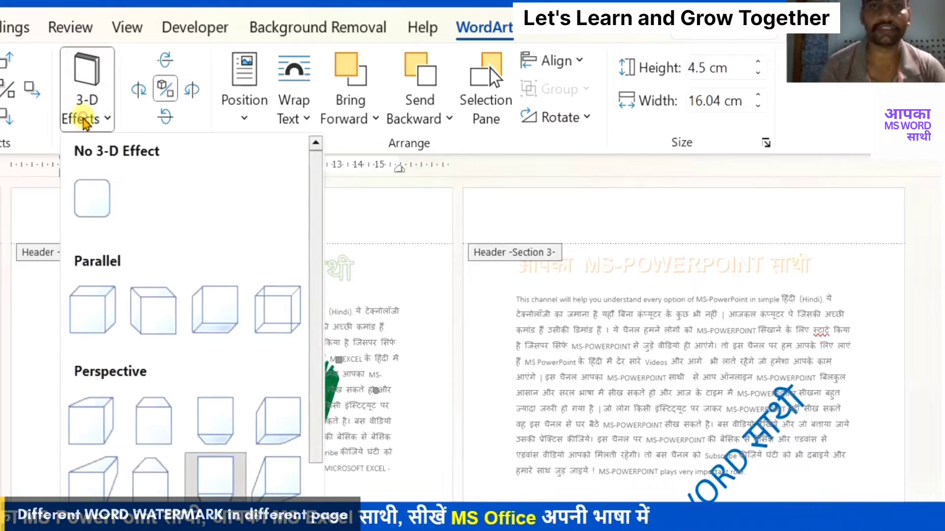
{"action": "left_click", "coordinate": [93, 199]}
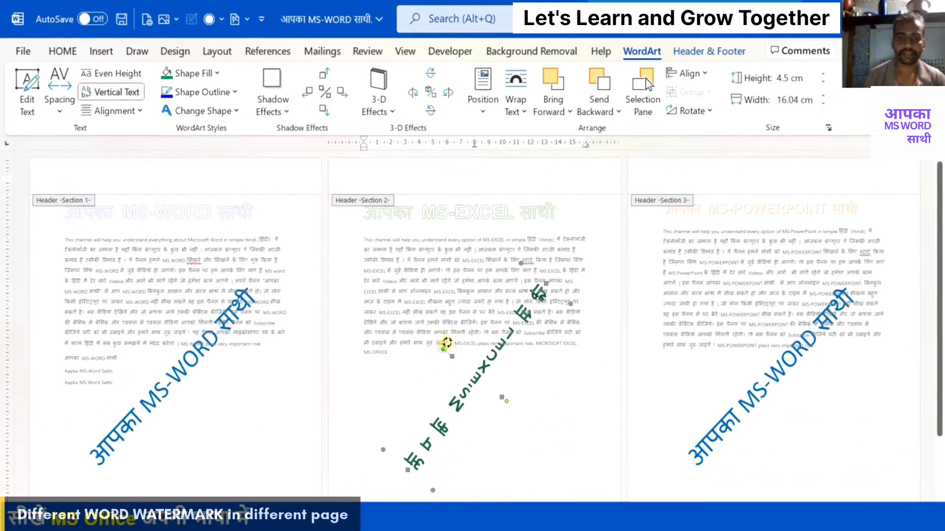
Move the green watermark, try two parallel 3-D styles, then clear the 3-D effect
{"action": "left_click_drag", "start_coordinate": [447, 343], "coordinate": [499, 355]}
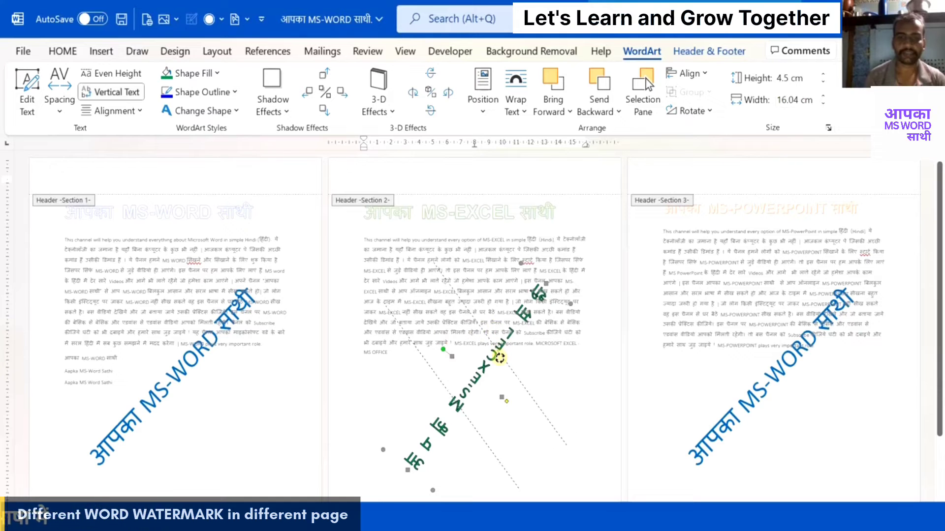
{"action": "left_click", "coordinate": [386, 103]}
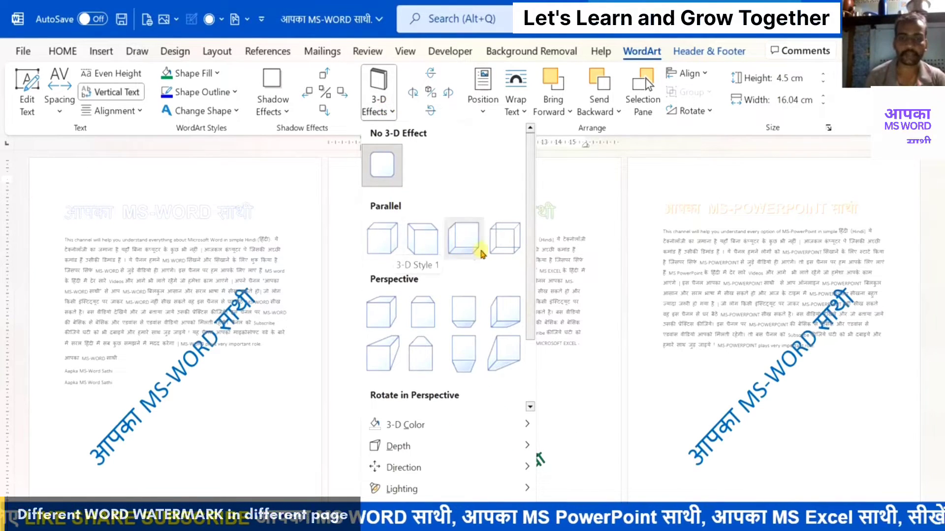
{"action": "left_click", "coordinate": [503, 244]}
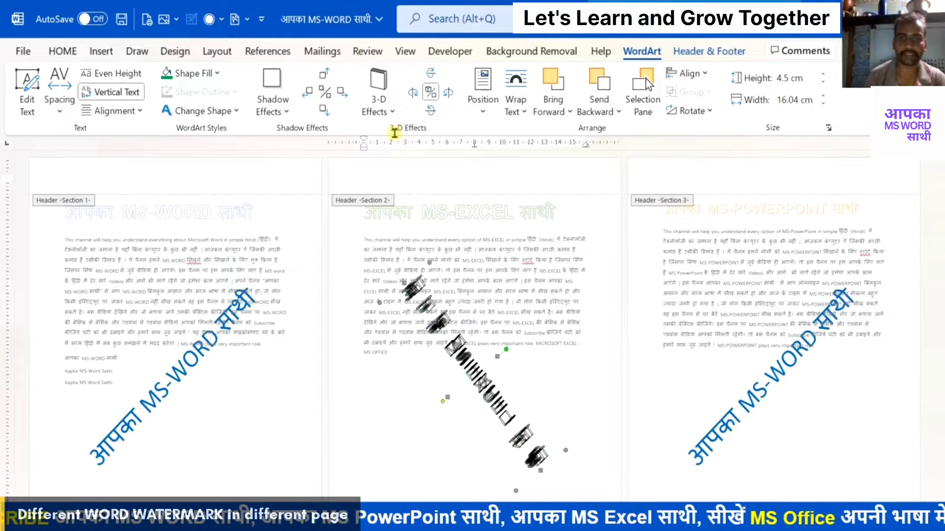
{"action": "left_click", "coordinate": [389, 111]}
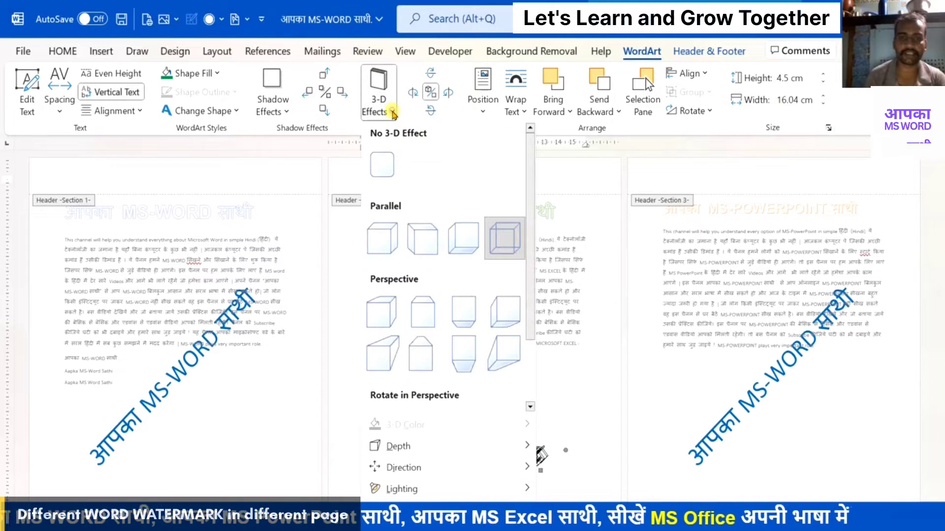
{"action": "left_click", "coordinate": [463, 238]}
{"action": "left_click", "coordinate": [380, 118]}
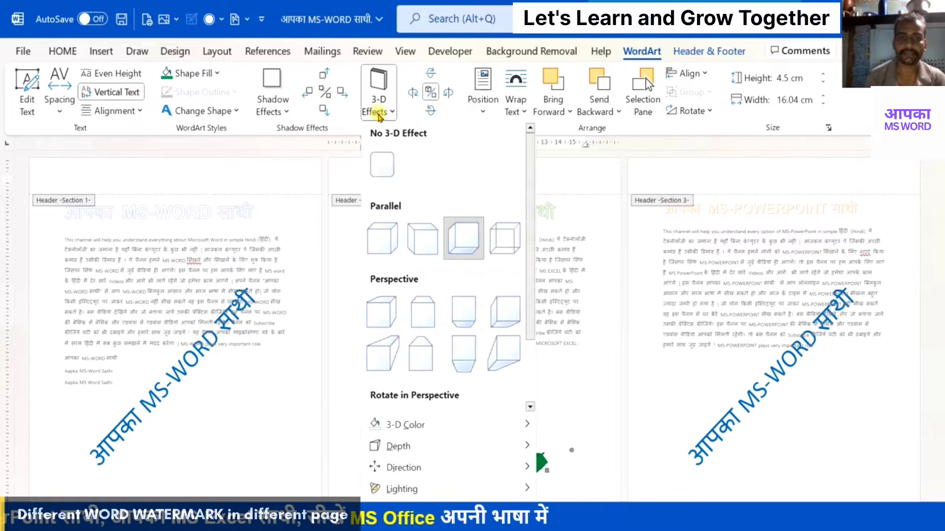
{"action": "left_click", "coordinate": [379, 177]}
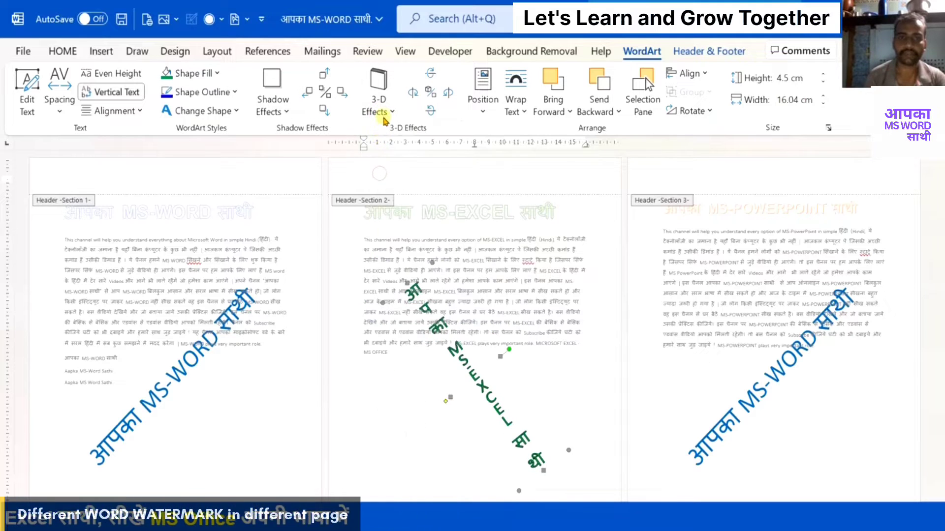
Try several perspective 3-D styles and lighting, rotate the watermark, then choose No 3-D Effect
{"action": "left_click", "coordinate": [380, 111]}
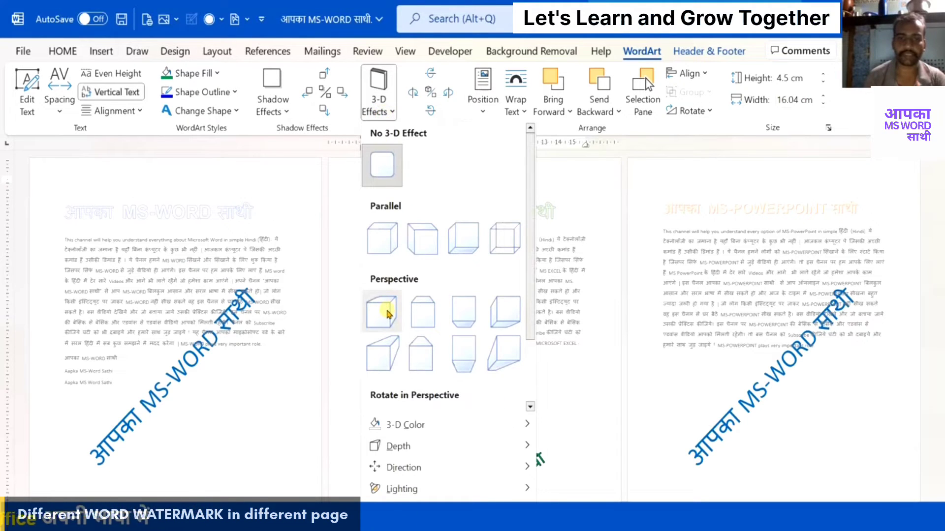
{"action": "left_click", "coordinate": [468, 362]}
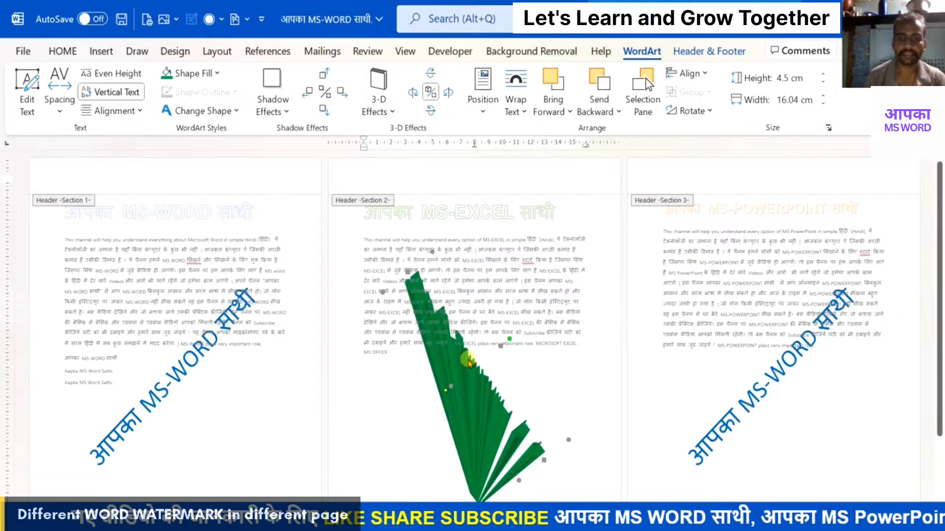
{"action": "left_click", "coordinate": [384, 113]}
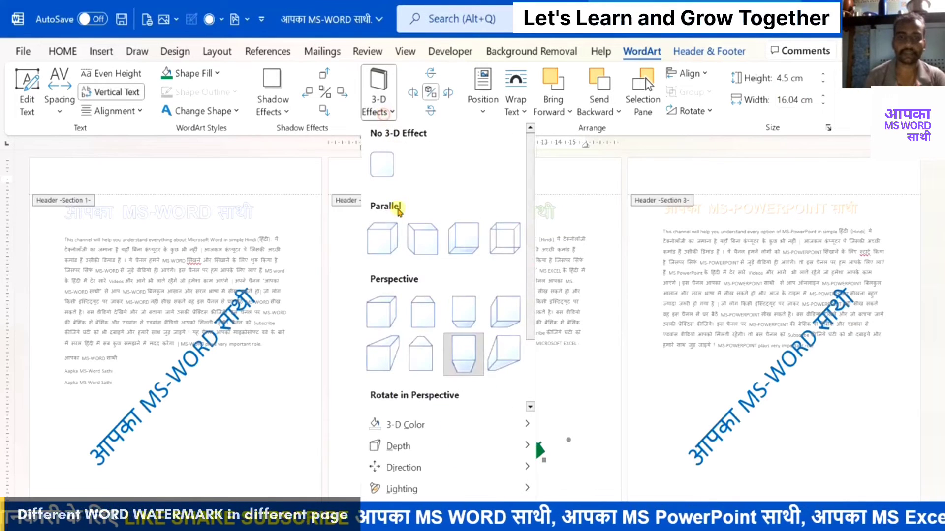
{"action": "left_click", "coordinate": [379, 363]}
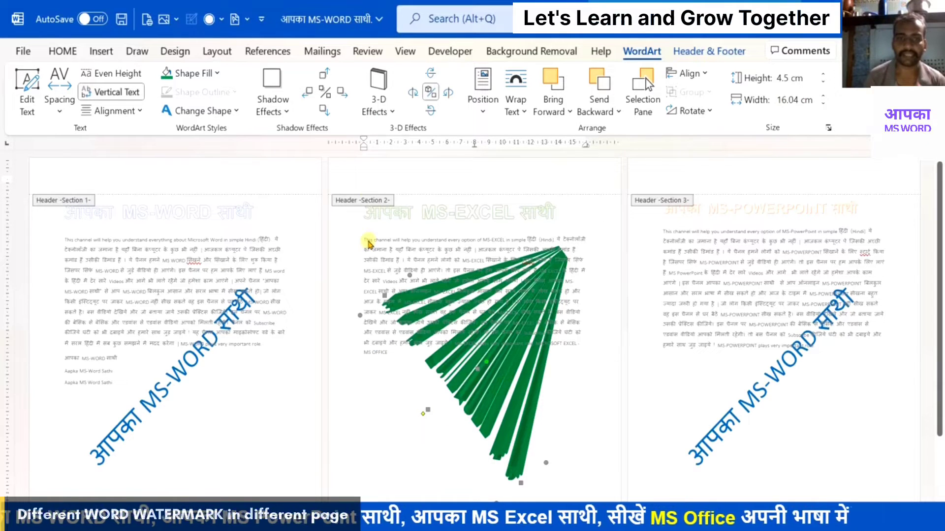
{"action": "left_click", "coordinate": [385, 113]}
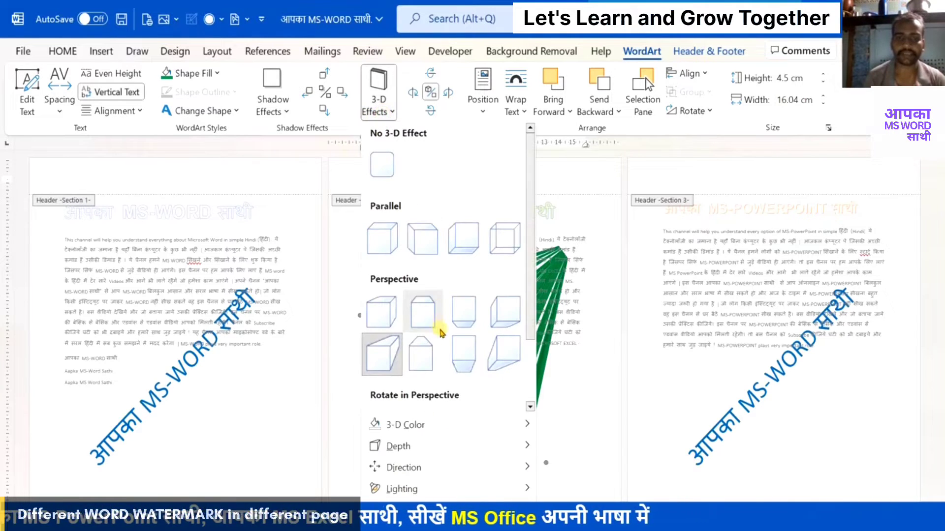
{"action": "left_click", "coordinate": [467, 370]}
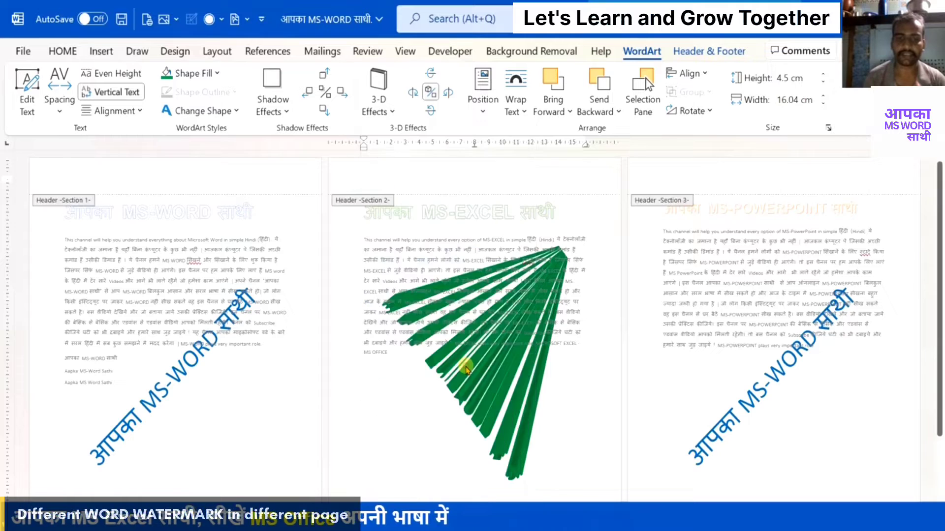
{"action": "left_click", "coordinate": [385, 112]}
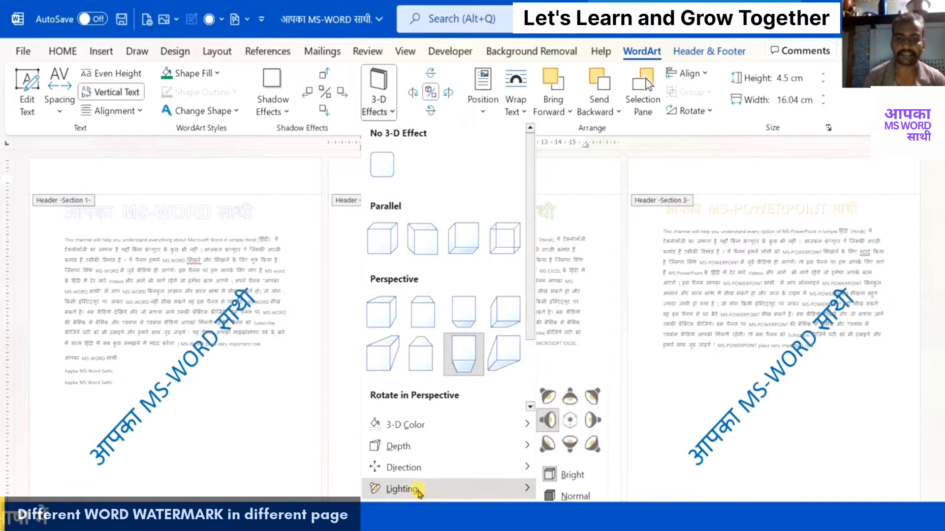
{"action": "mouse_move", "coordinate": [403, 489]}
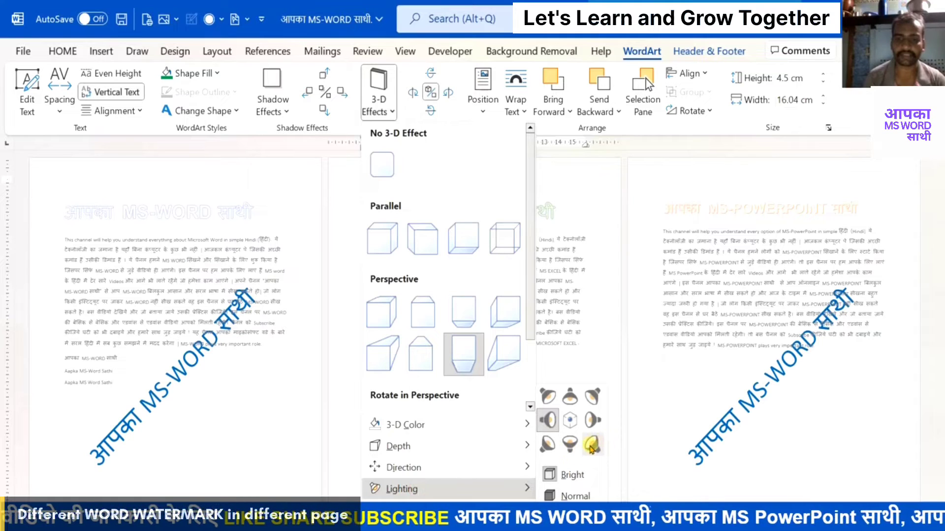
{"action": "left_click", "coordinate": [591, 446]}
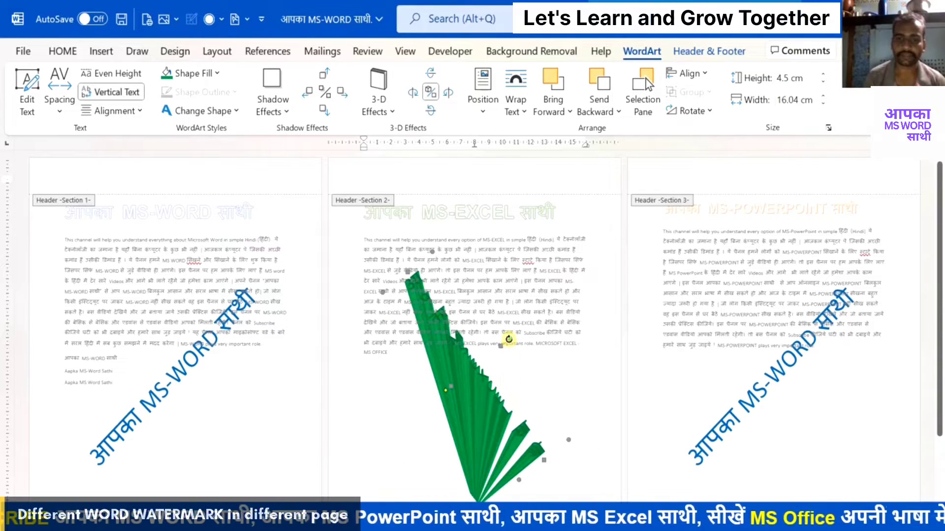
{"action": "left_click_drag", "start_coordinate": [509, 339], "coordinate": [482, 362]}
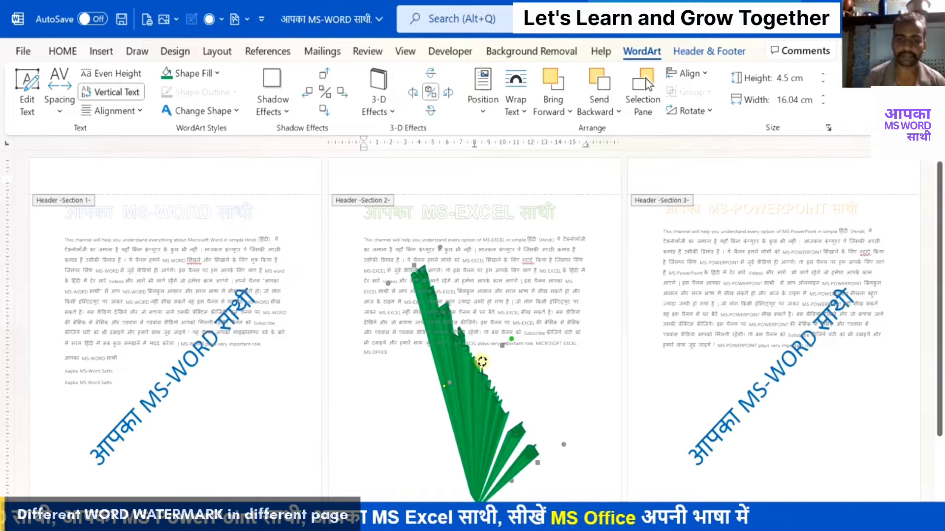
{"action": "left_click", "coordinate": [379, 101]}
{"action": "left_click", "coordinate": [381, 165]}
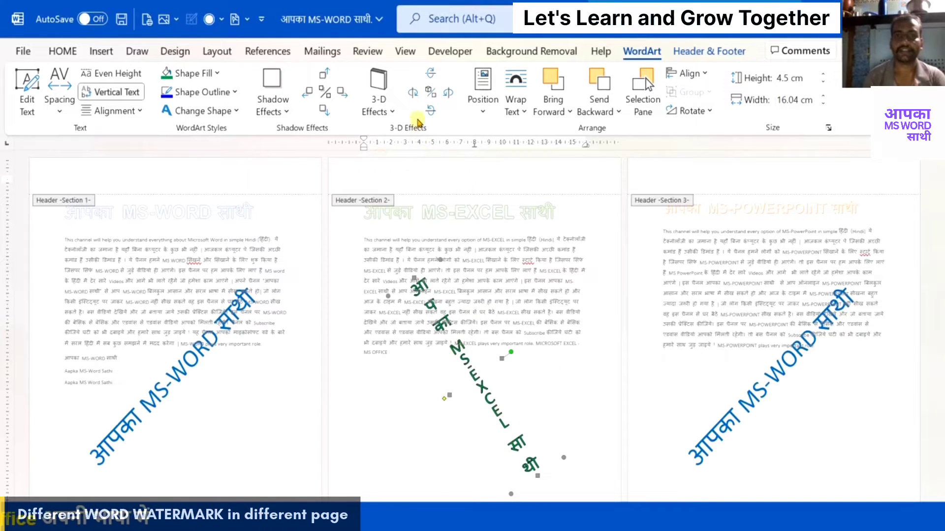
{"action": "left_click", "coordinate": [412, 95]}
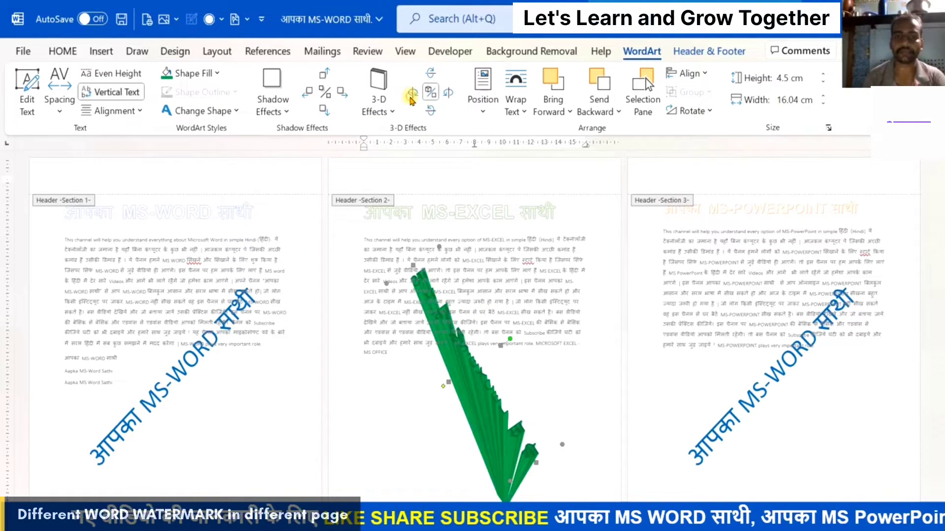
{"action": "left_click", "coordinate": [433, 73]}
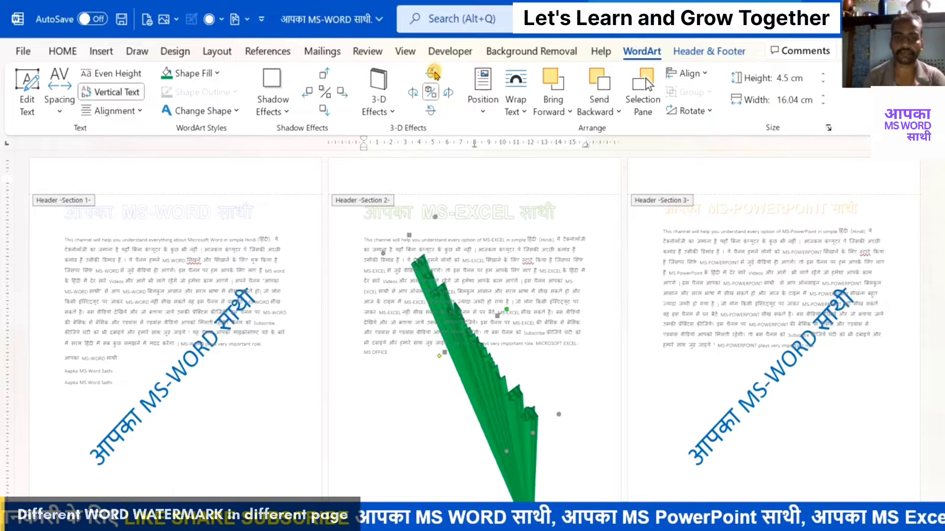
{"action": "left_click", "coordinate": [431, 110]}
{"action": "left_click", "coordinate": [431, 109]}
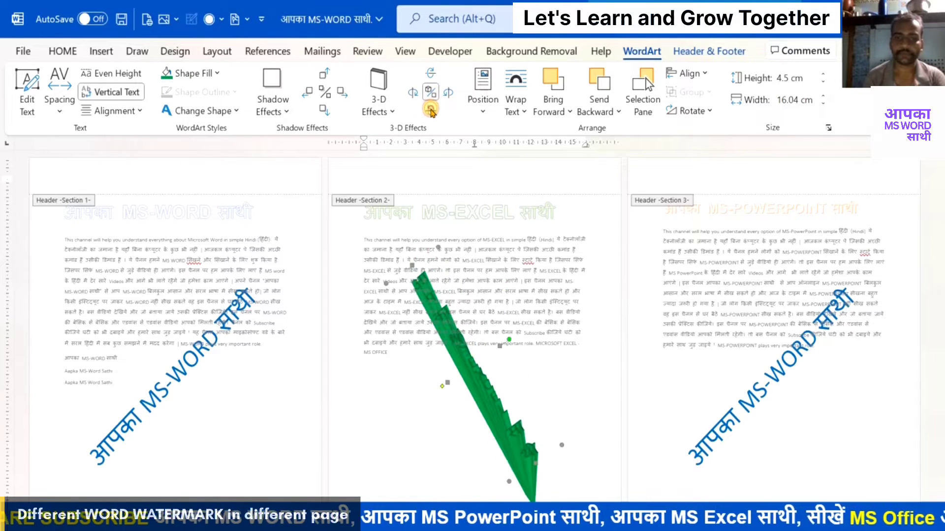
{"action": "left_click", "coordinate": [431, 110]}
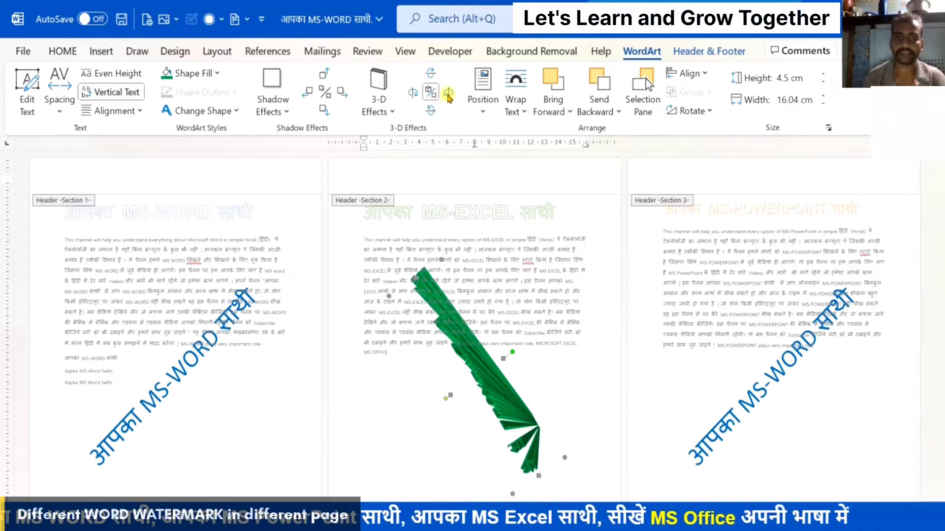
{"action": "left_click", "coordinate": [449, 94]}
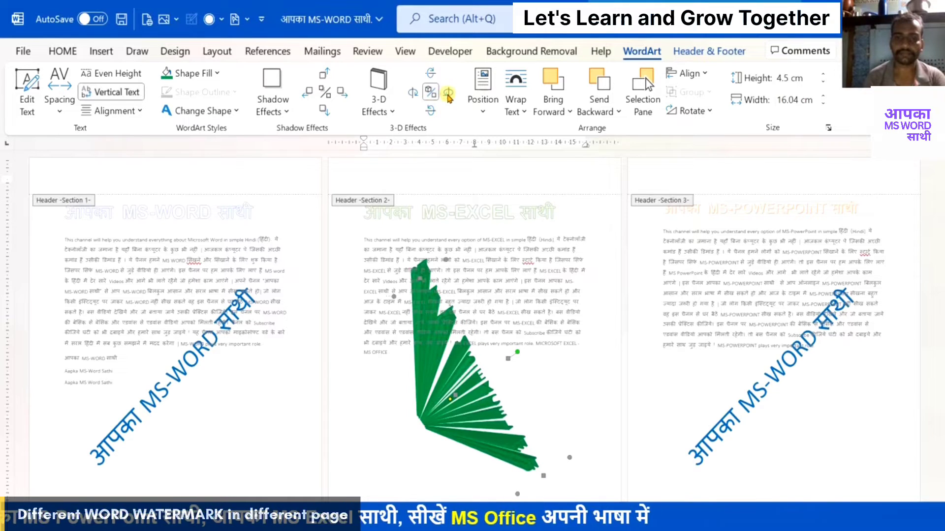
{"action": "left_click", "coordinate": [410, 94]}
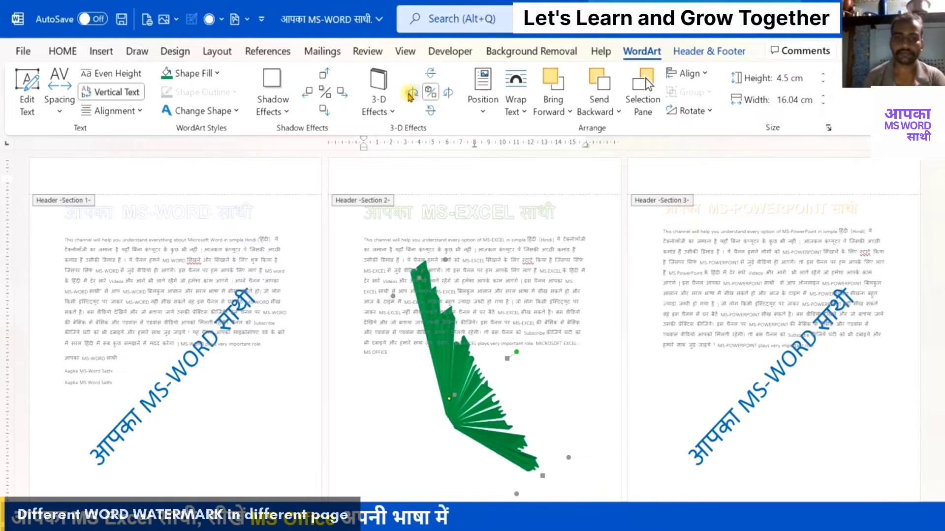
{"action": "left_click", "coordinate": [409, 95]}
{"action": "left_click", "coordinate": [431, 94]}
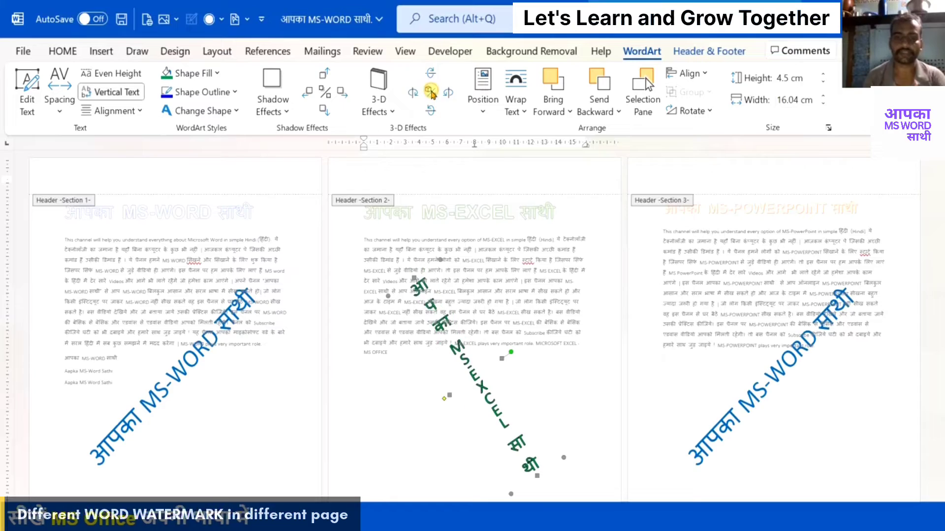
Position the page-3 watermark centred with text wrapping, then move it to the bottom-right preset
{"action": "left_click", "coordinate": [483, 104]}
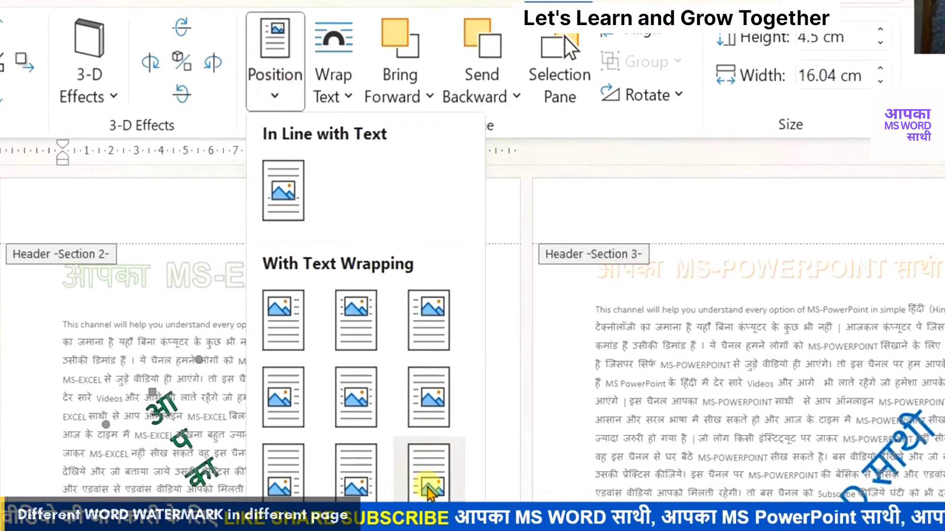
{"action": "left_click", "coordinate": [350, 404]}
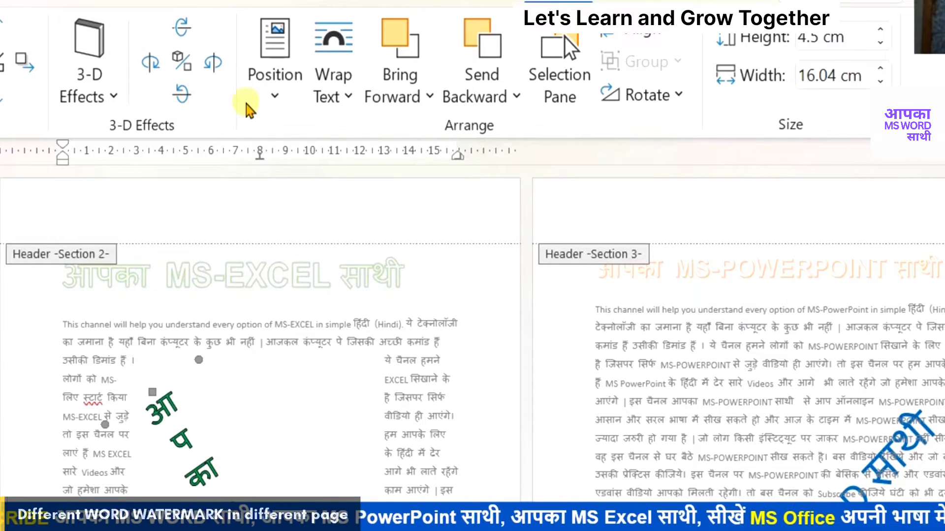
{"action": "left_click", "coordinate": [274, 98]}
{"action": "left_click", "coordinate": [429, 475]}
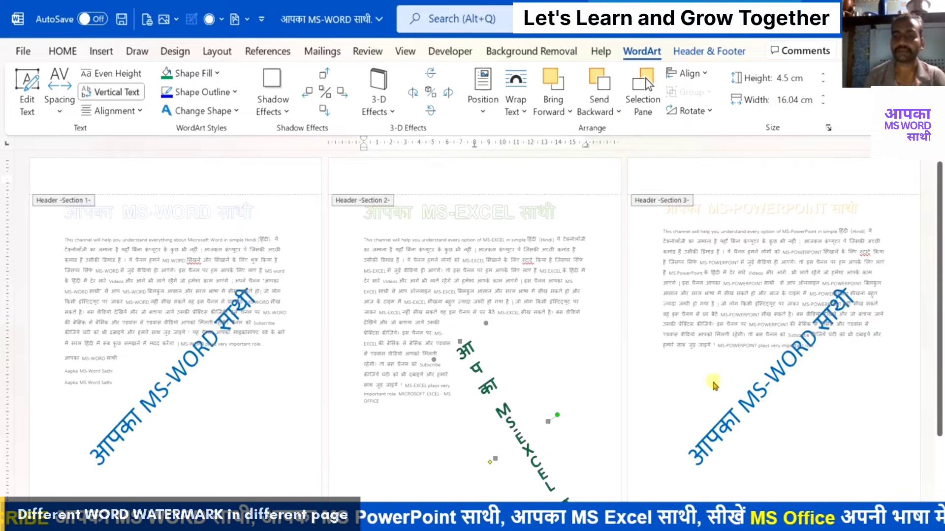
Edit the page-3 watermark text, replacing WORD with POWERPOINT
{"action": "left_click", "coordinate": [759, 394]}
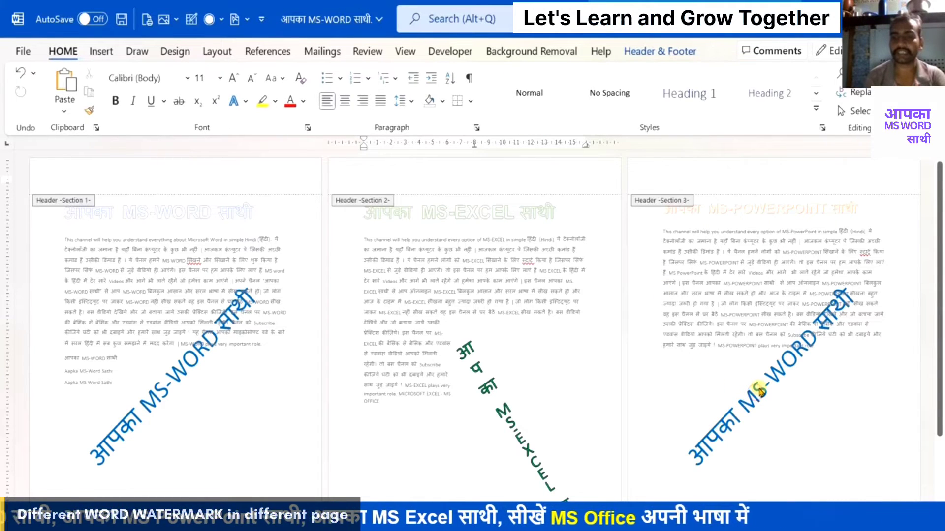
{"action": "left_click", "coordinate": [758, 394]}
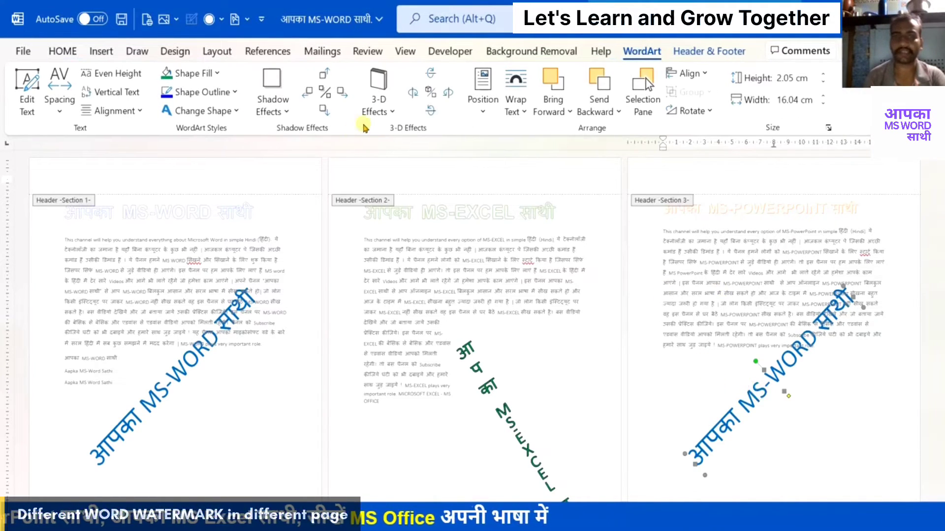
{"action": "left_click", "coordinate": [27, 91]}
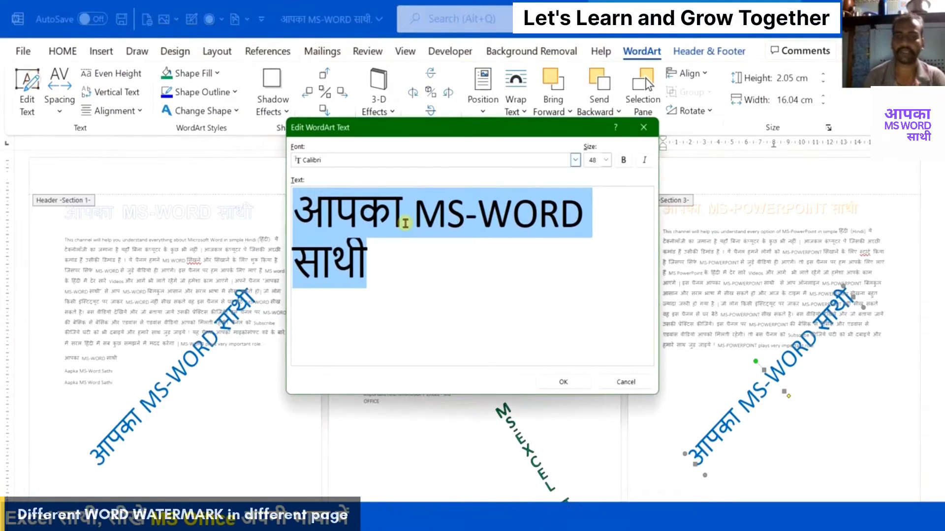
{"action": "left_click", "coordinate": [494, 215]}
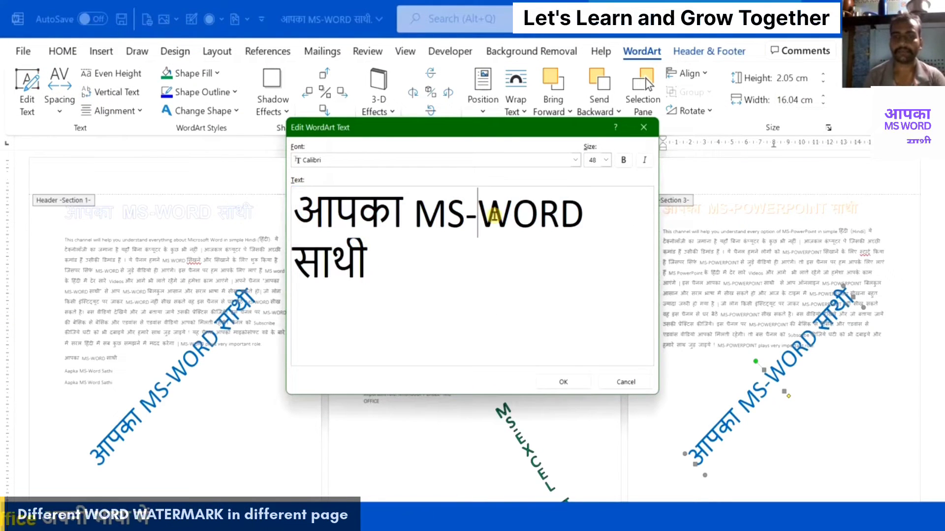
{"action": "key", "text": "shift+Right"}
{"action": "key", "text": "shift+Right"}
{"action": "key", "text": "shift+Right"}
{"action": "key", "text": "shift+Right"}
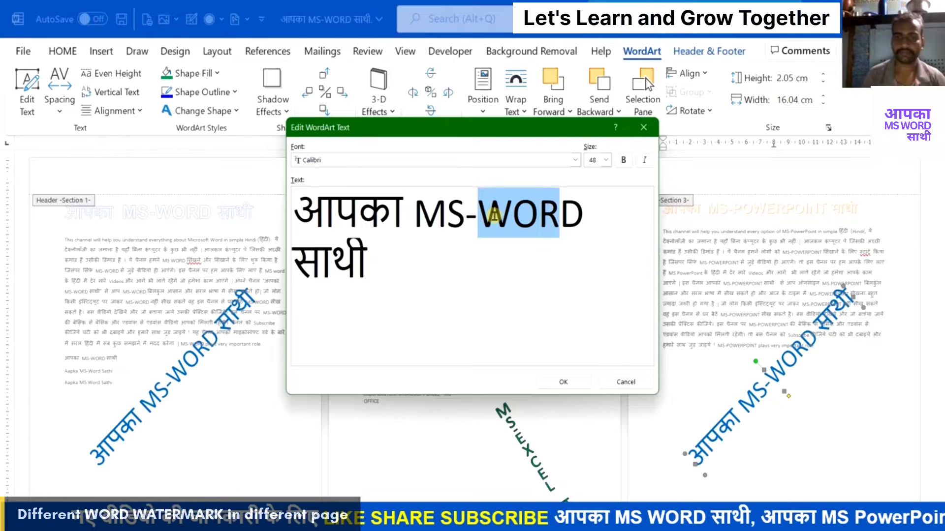
{"action": "type", "text": "PO"}
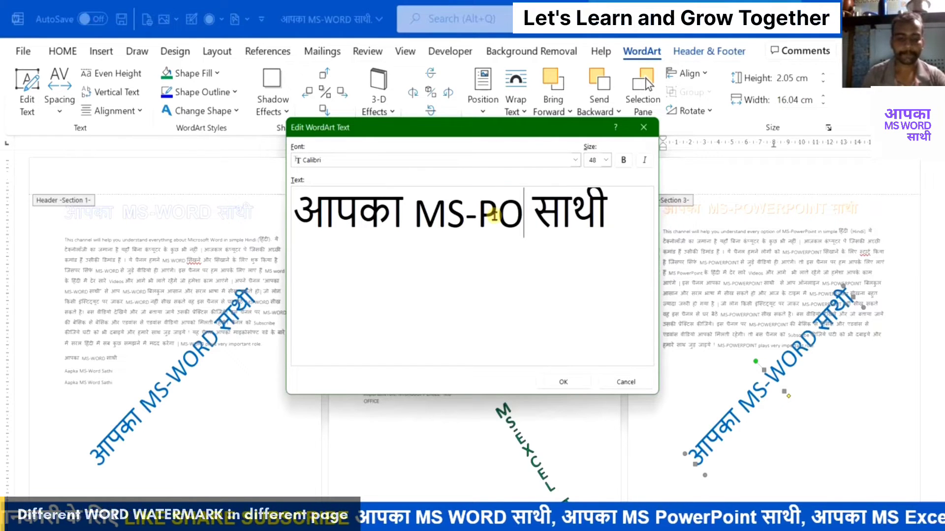
{"action": "type", "text": "WERP"}
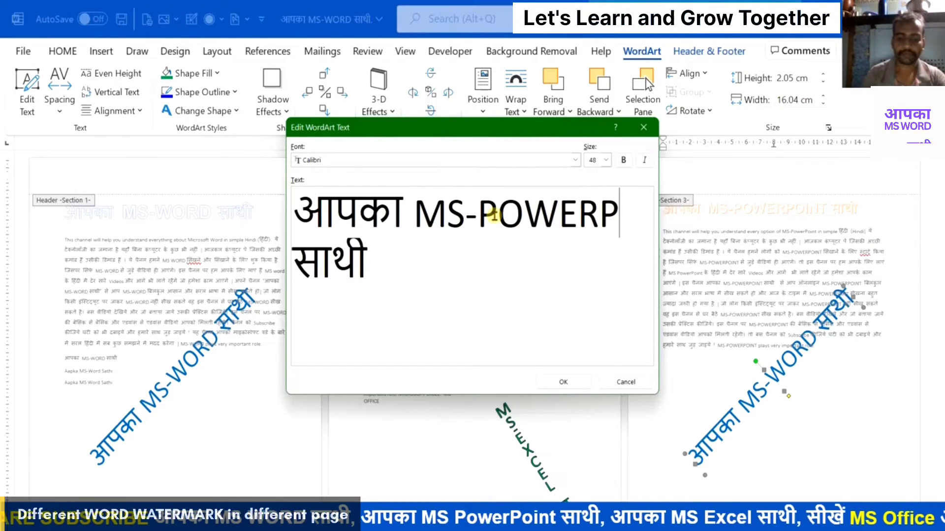
{"action": "type", "text": "OINT"}
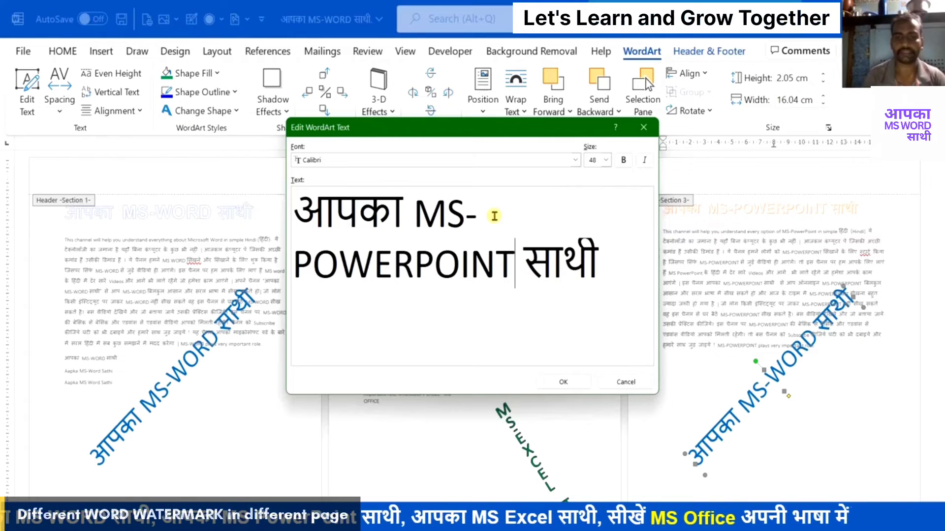
{"action": "left_click", "coordinate": [564, 382]}
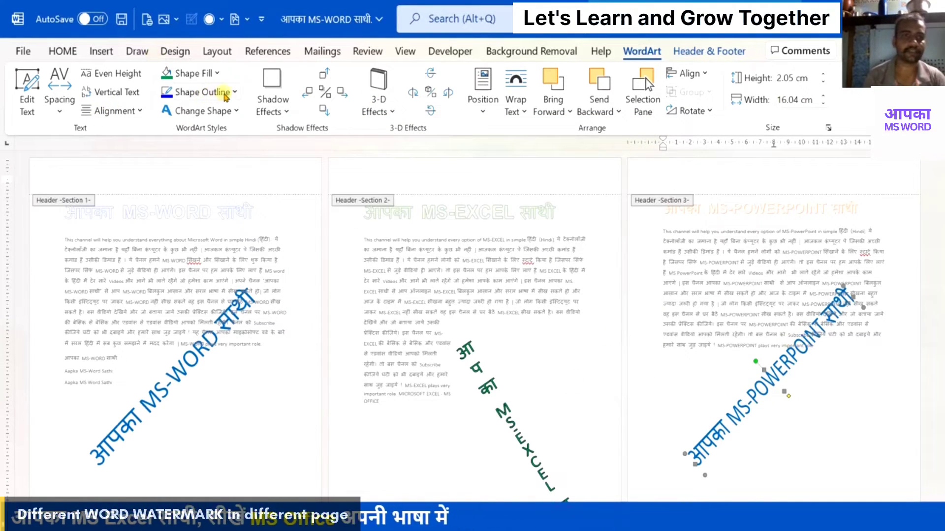
Fill the page-3 watermark orange instead of red and give it a dotted outline
{"action": "left_click", "coordinate": [234, 93]}
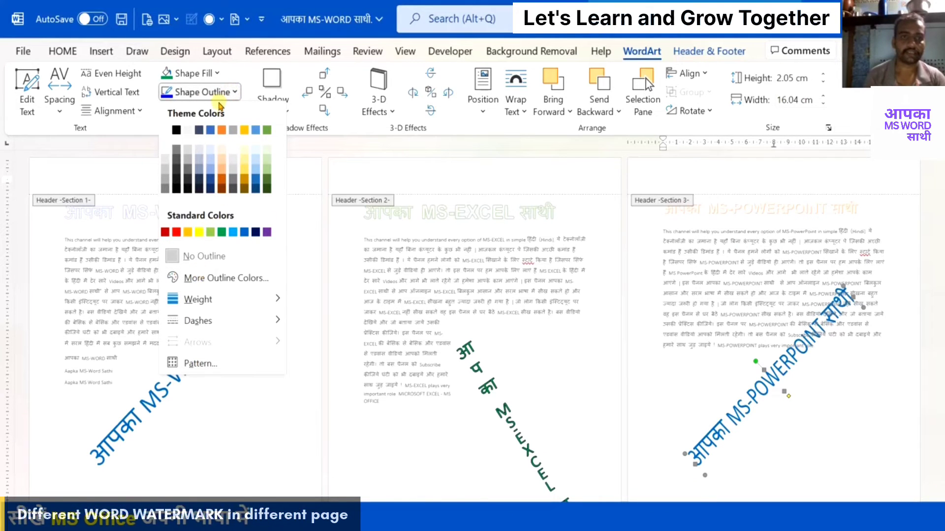
{"action": "left_click", "coordinate": [217, 74]}
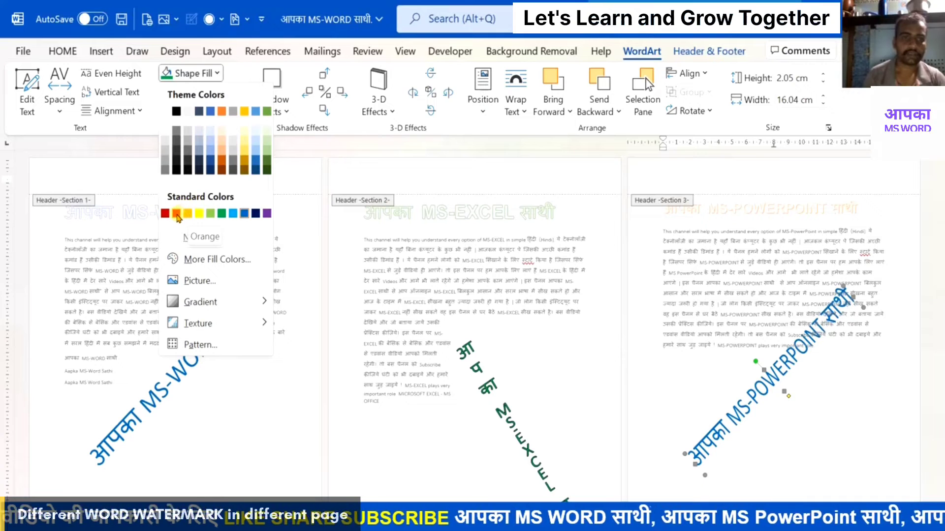
{"action": "left_click", "coordinate": [176, 214]}
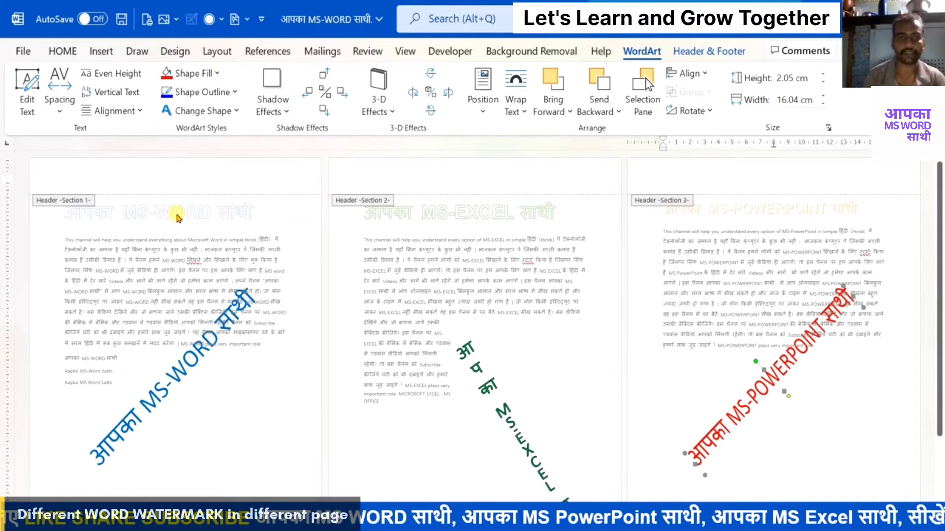
{"action": "left_click", "coordinate": [216, 73]}
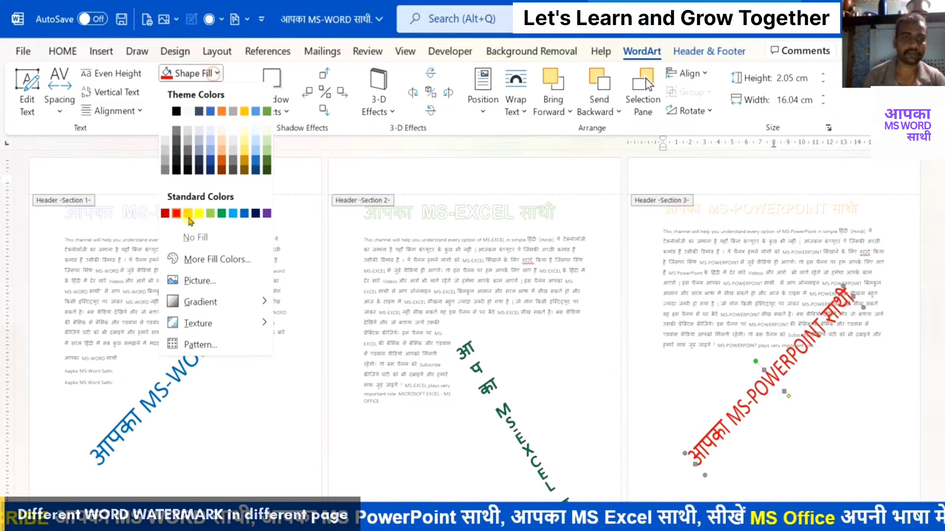
{"action": "left_click", "coordinate": [187, 214]}
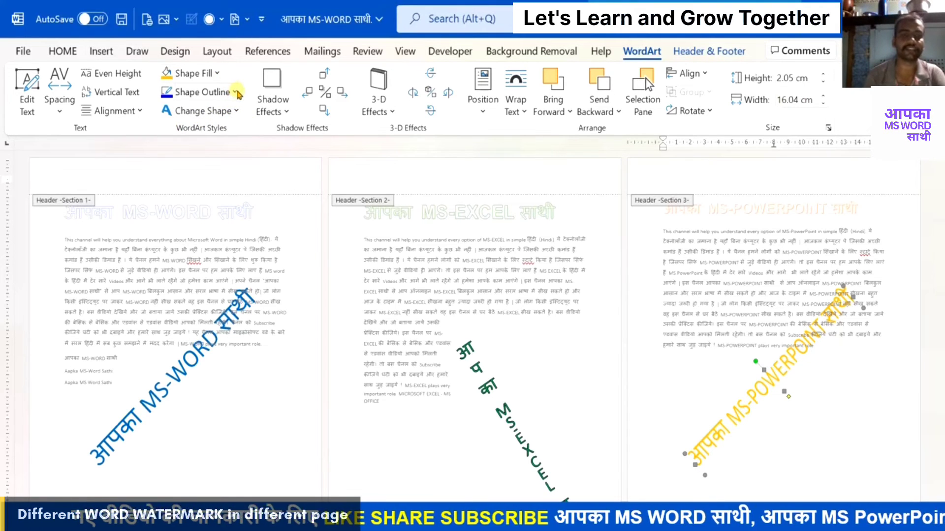
{"action": "left_click", "coordinate": [236, 92]}
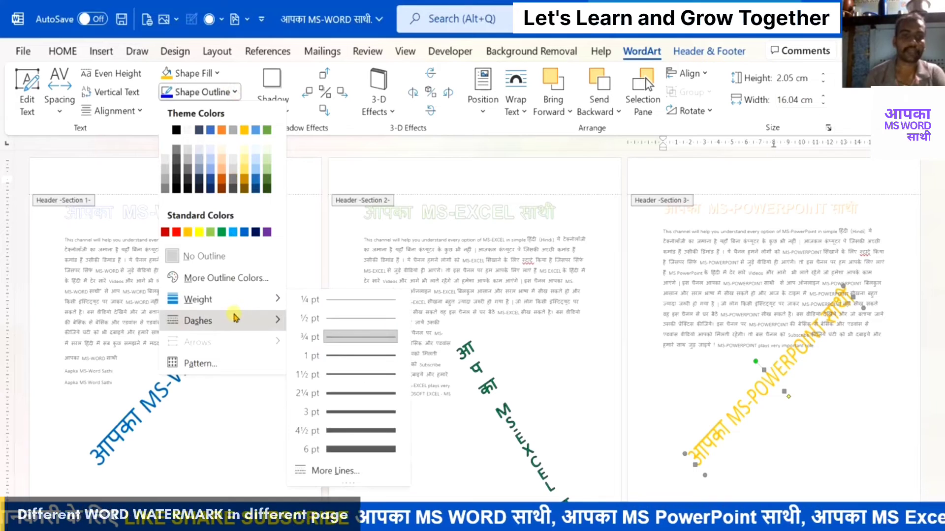
{"action": "mouse_move", "coordinate": [197, 320]}
{"action": "left_click", "coordinate": [301, 340]}
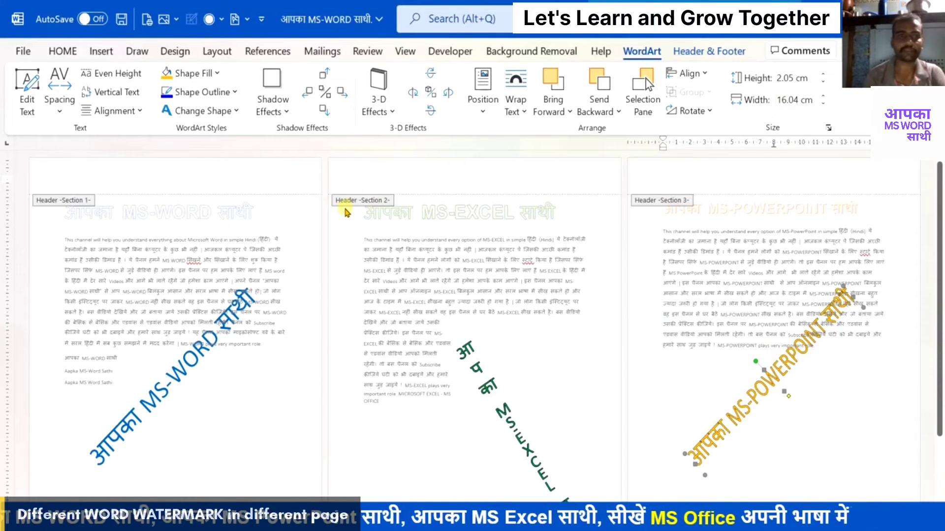
Set the MS-POWERPOINT watermark's font size to 54 in the Edit WordArt Text dialog
{"action": "left_click", "coordinate": [27, 99]}
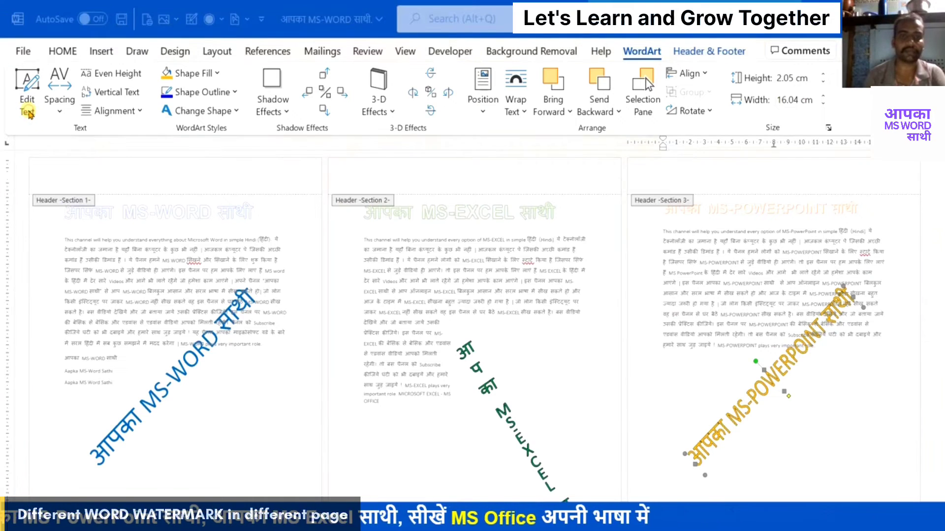
{"action": "left_click", "coordinate": [606, 159]}
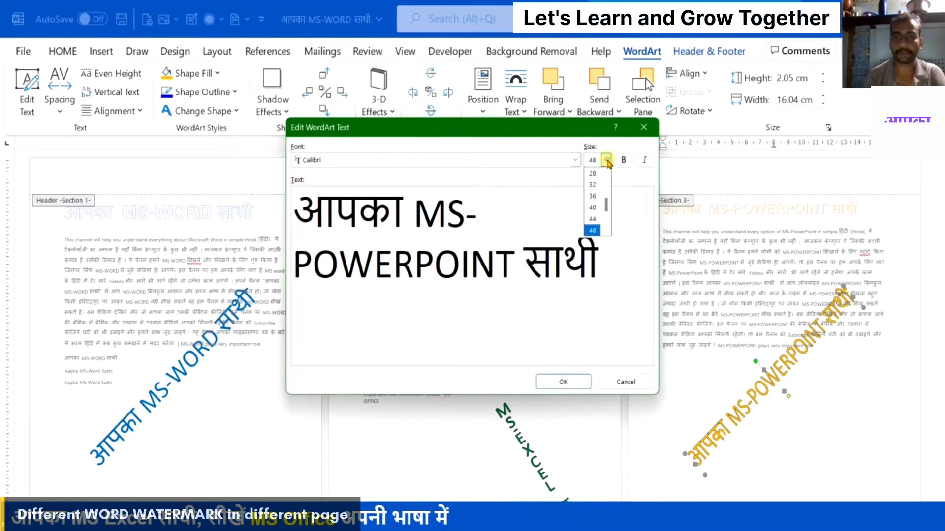
{"action": "left_click", "coordinate": [605, 231]}
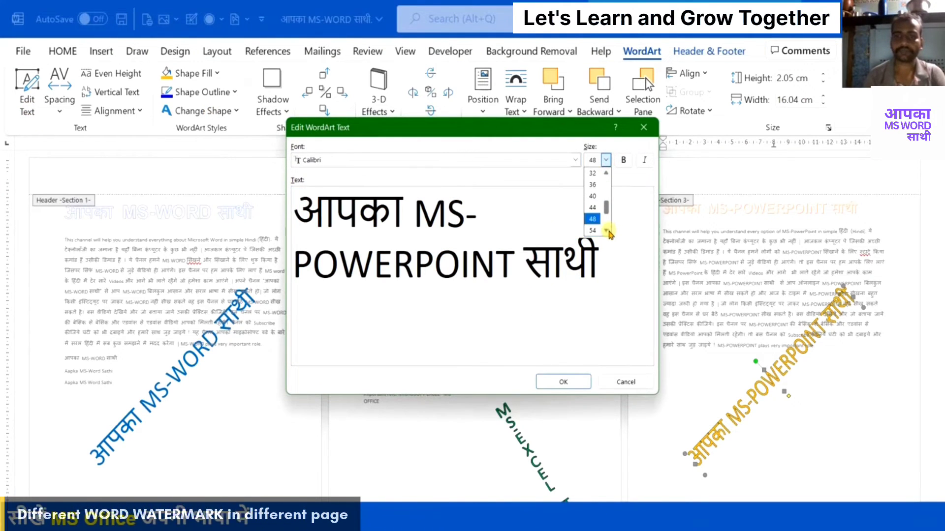
{"action": "left_click", "coordinate": [594, 230]}
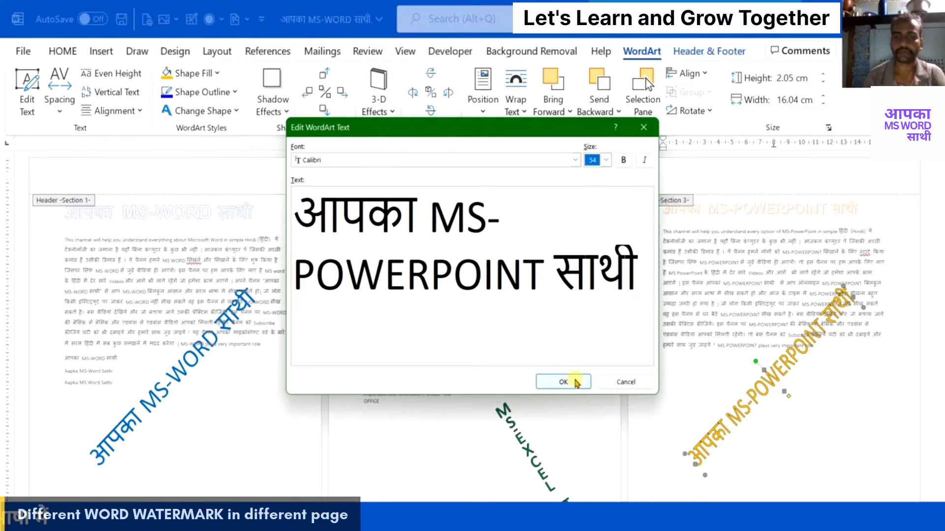
{"action": "left_click", "coordinate": [564, 382]}
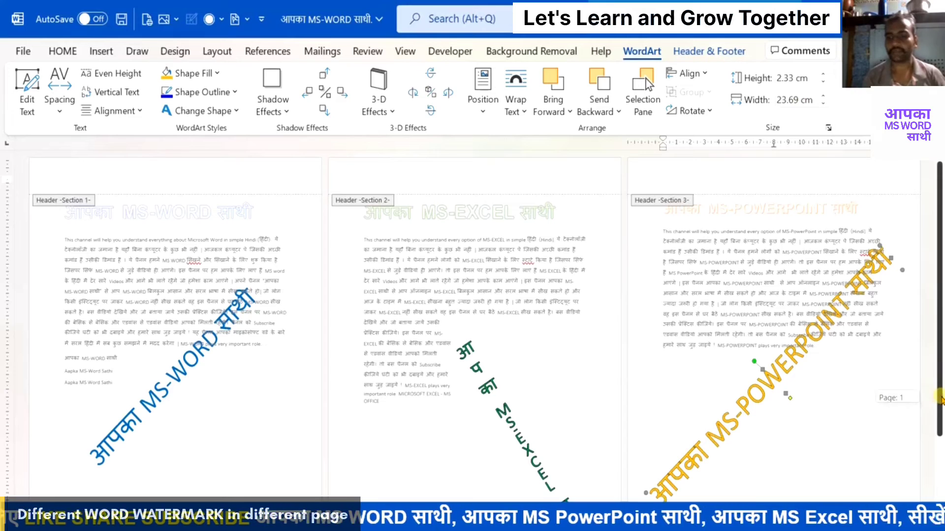
{"action": "scroll", "coordinate": [939, 399], "scroll_direction": "down", "scroll_amount": 3}
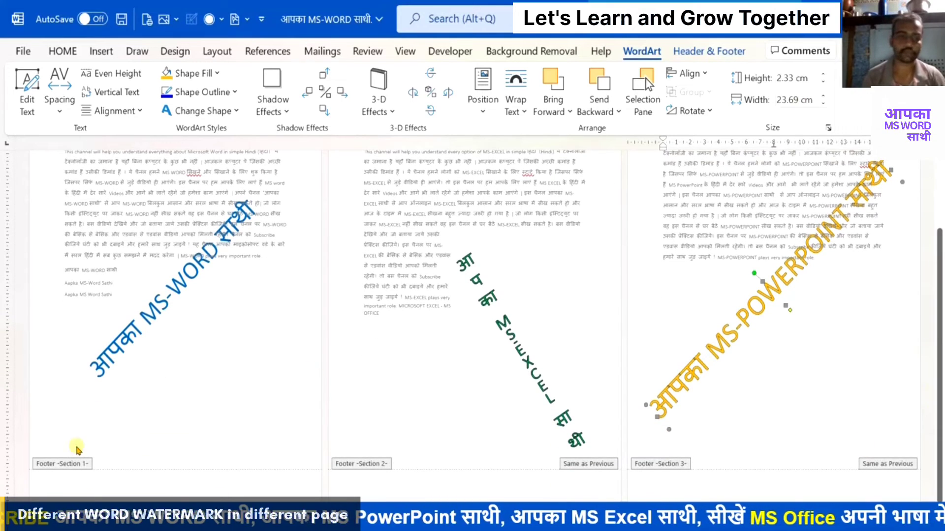
Double-click the document body to close the header and show the three coloured watermarks
{"action": "scroll", "coordinate": [940, 414], "scroll_direction": "up", "scroll_amount": 3}
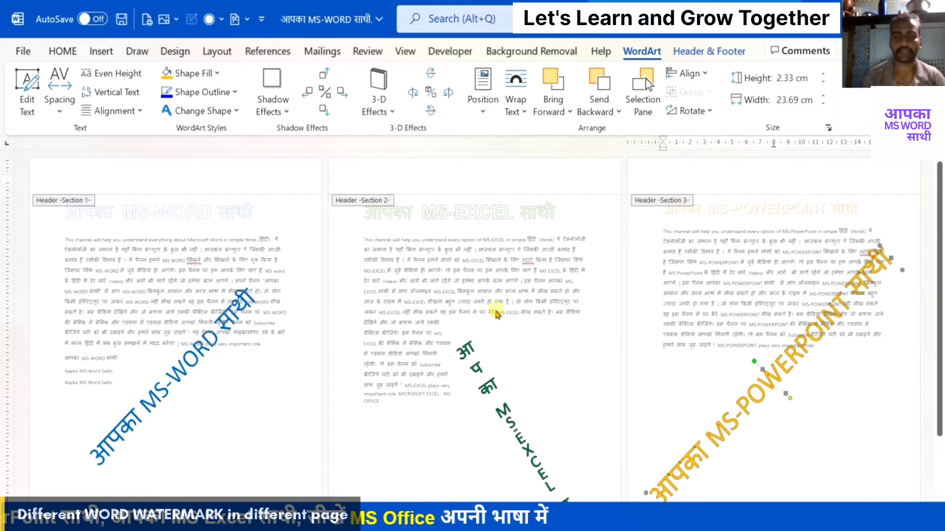
{"action": "double_click", "coordinate": [434, 266]}
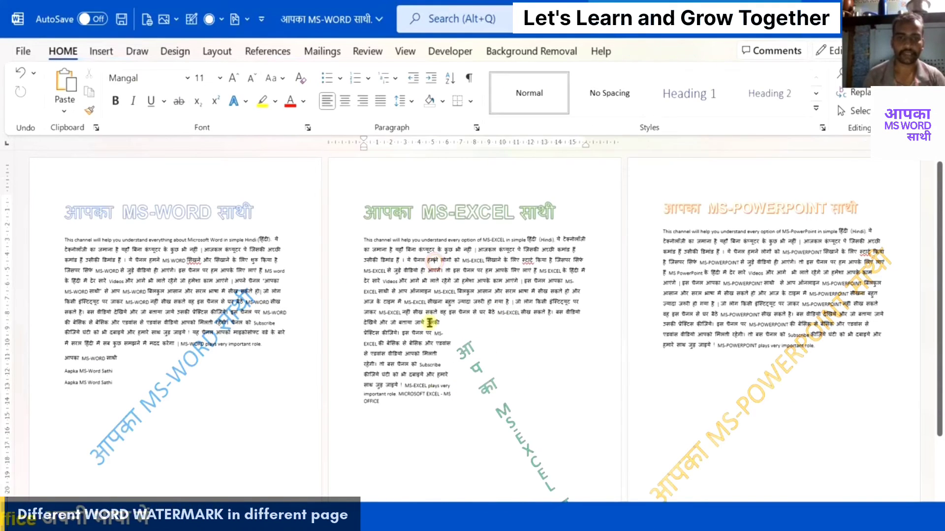